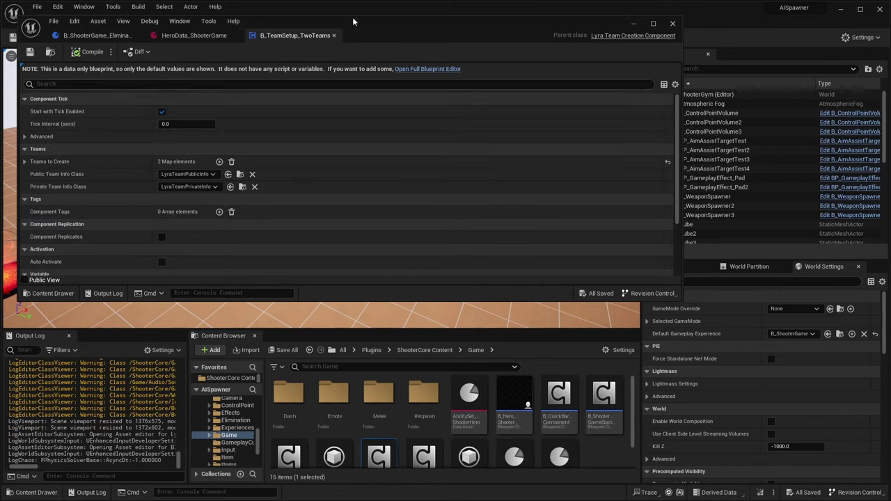
Add a third Teams to Create entry with key 3 and TeamDA_Green in B_TeamSetup_TwoTeams, and compile and save the blueprint
left_click_drag(390, 35, 339, 37)
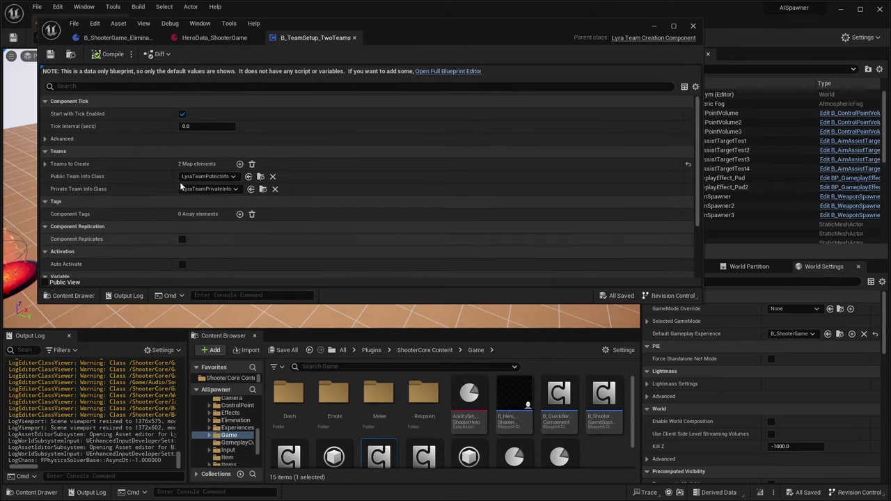
left_click(44, 164)
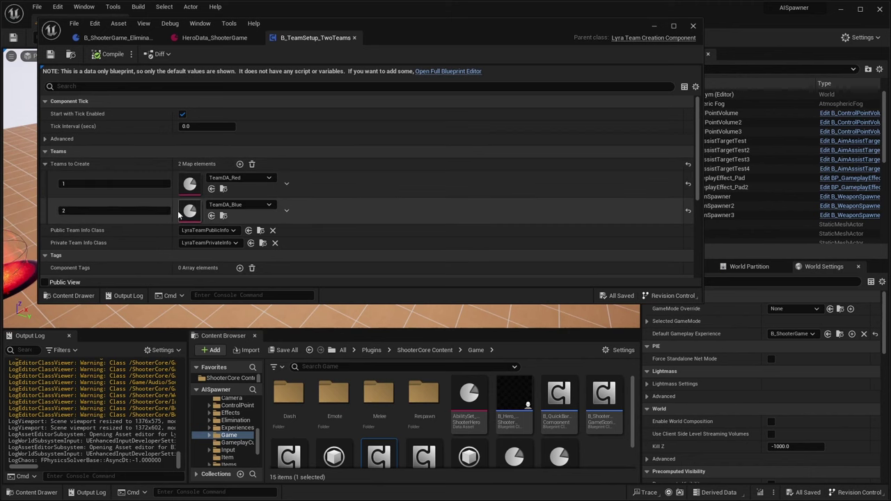
scroll(150, 202, "down", 1)
left_click(239, 149)
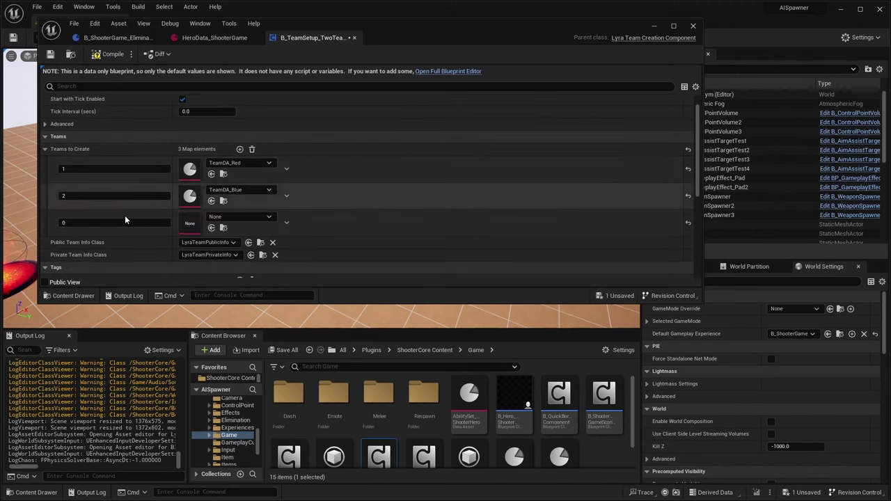
type("3")
left_click(246, 217)
left_click(259, 328)
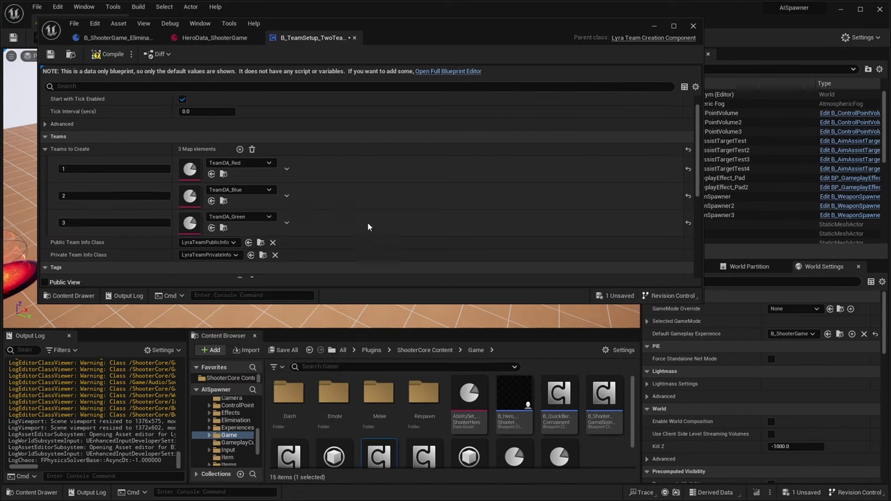
left_click(108, 55)
left_click(50, 55)
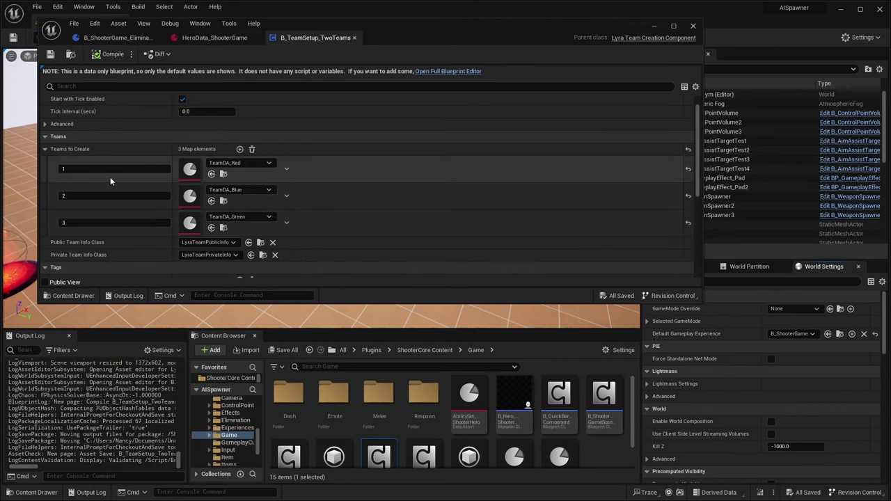
Expand the B_TeamSpawningRules entry in the shooter elimination experience's component list to examine its actor and component classes
left_click(116, 40)
scroll(175, 202, "down", 3)
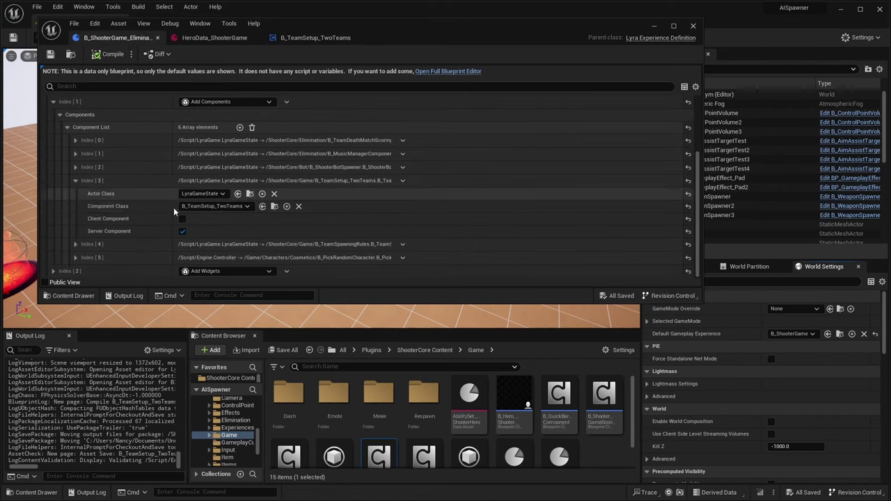
left_click(76, 245)
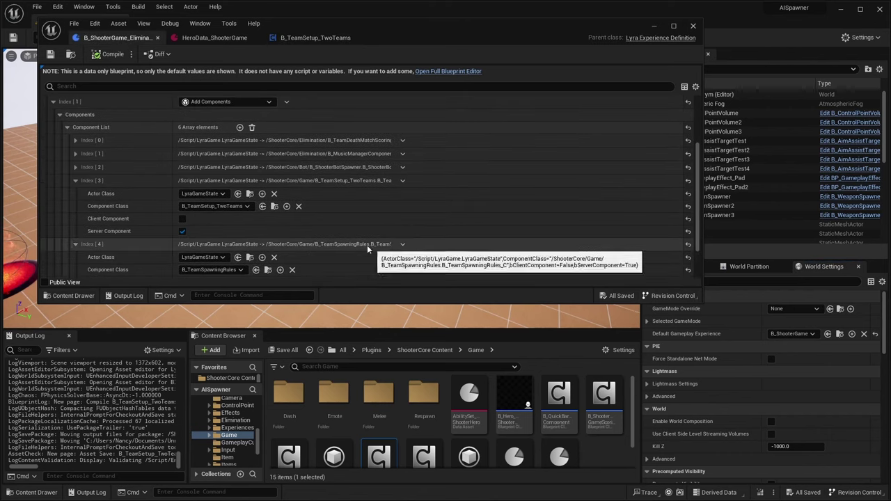
scroll(278, 246, "down", 1)
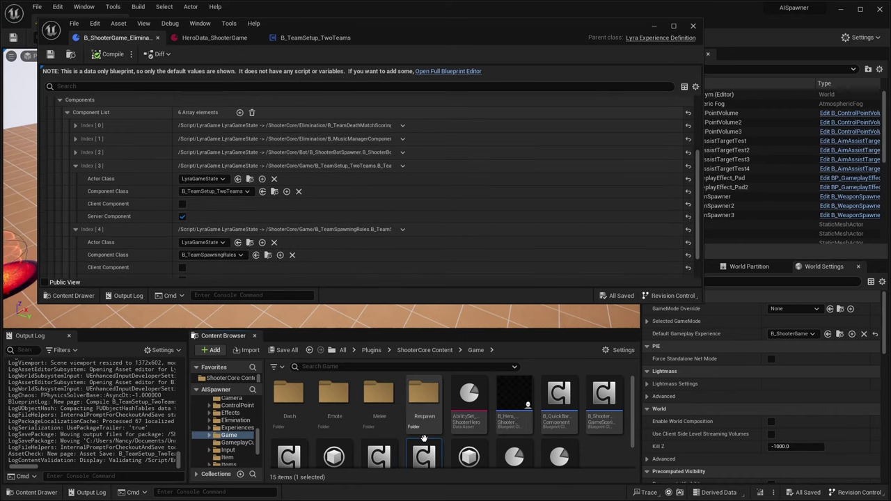
Open the B_TeamSpawningRules blueprint from the ShooterCore Game folder and review its default properties
double_click(423, 458)
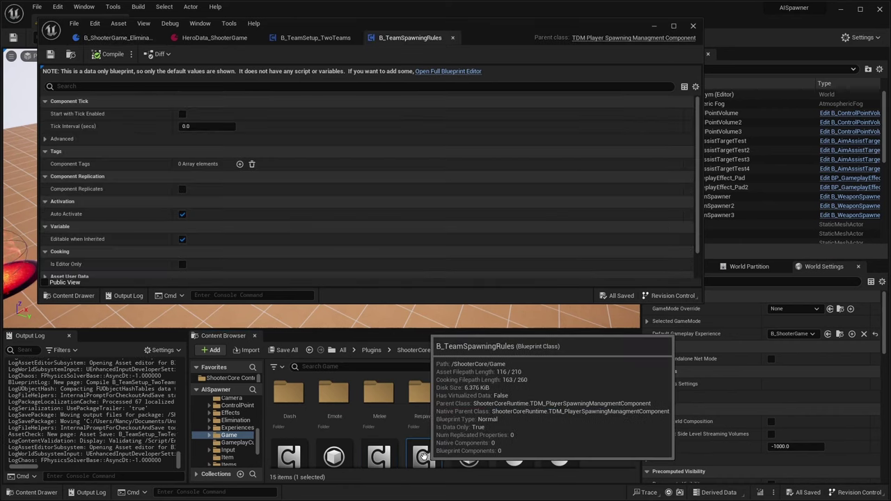
scroll(333, 180, "down", 2)
scroll(379, 176, "up", 2)
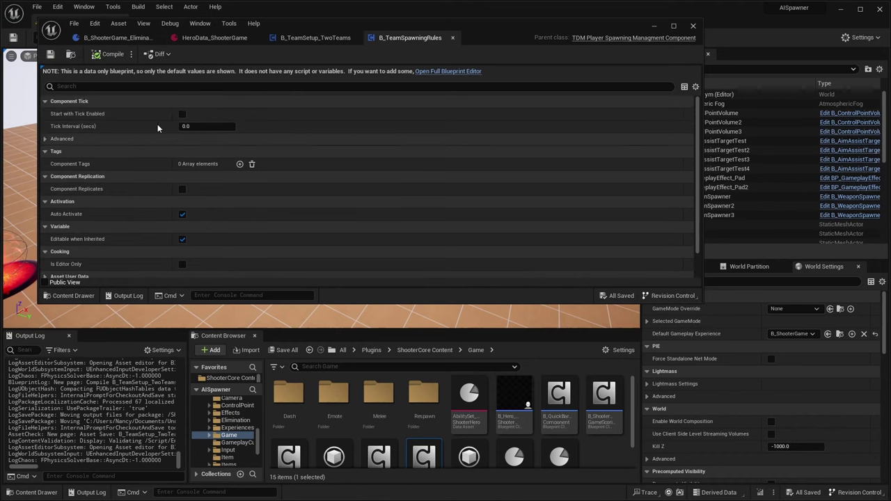
scroll(418, 188, "down", 2)
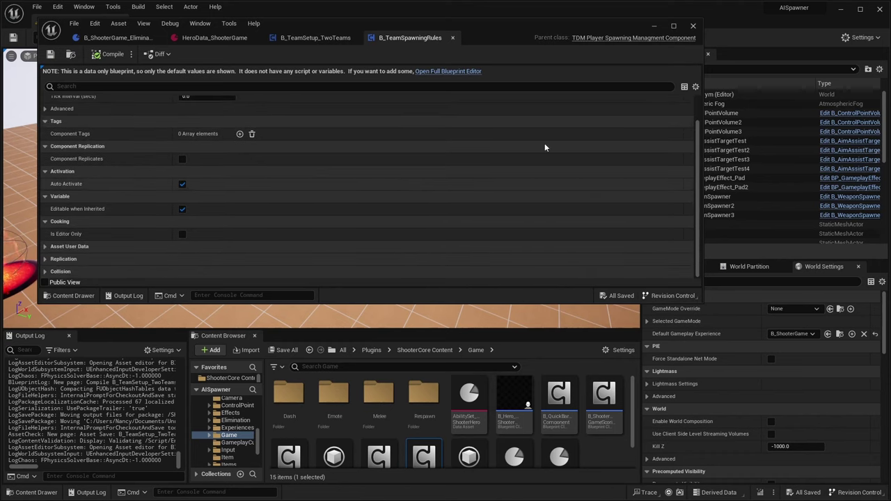
Open the C++ source of the blueprint's parent class in Rider, generating the project file, and examine the OnChoosePlayerStart declaration
left_click(602, 37)
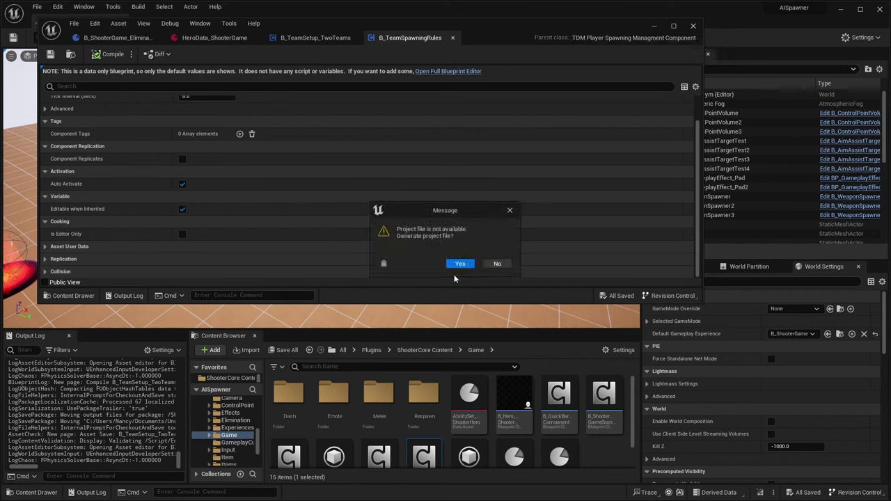
left_click(460, 265)
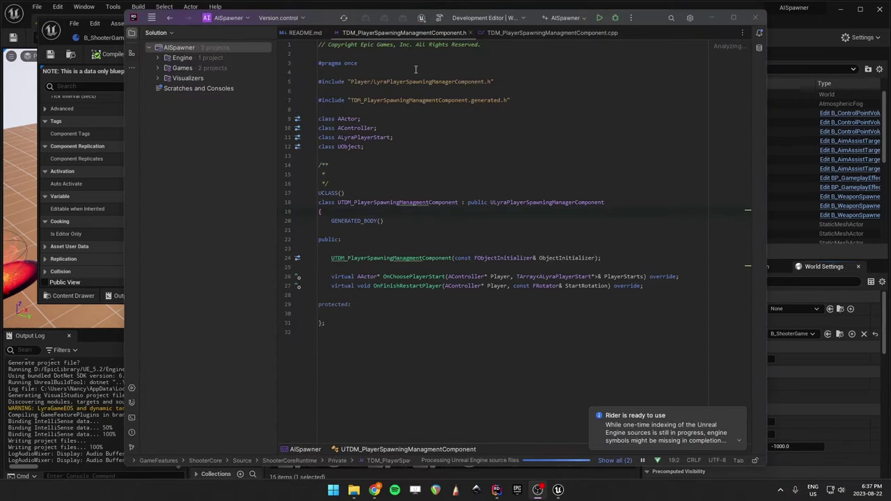
left_click(427, 193)
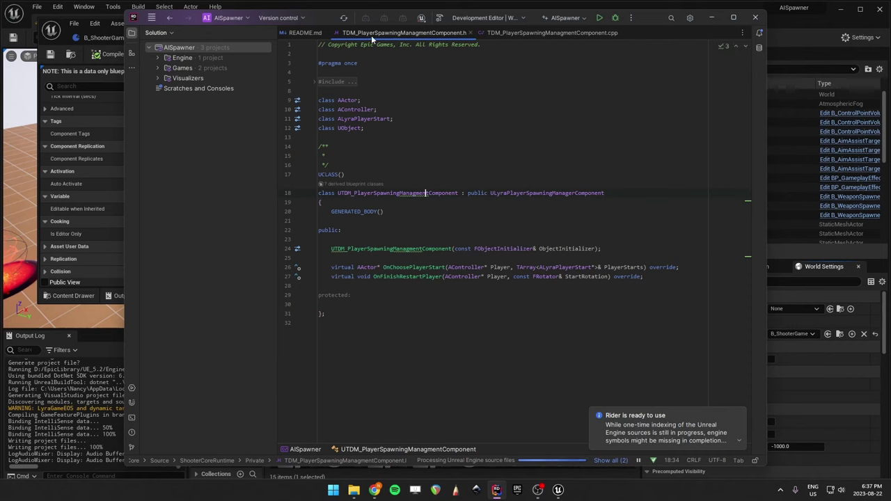
left_click(420, 268)
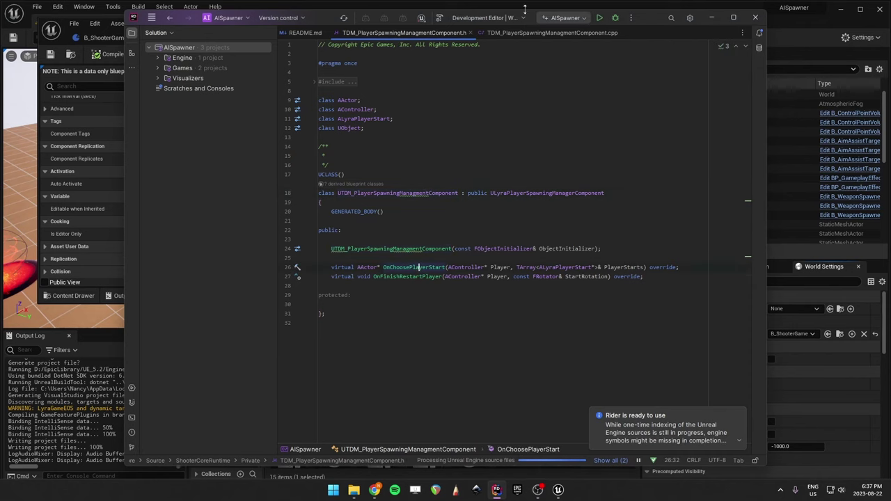
Return to Unreal Editor, uncover the level viewport, and select each of the six Lyra player starts in turn
left_click_drag(320, 20, 364, 346)
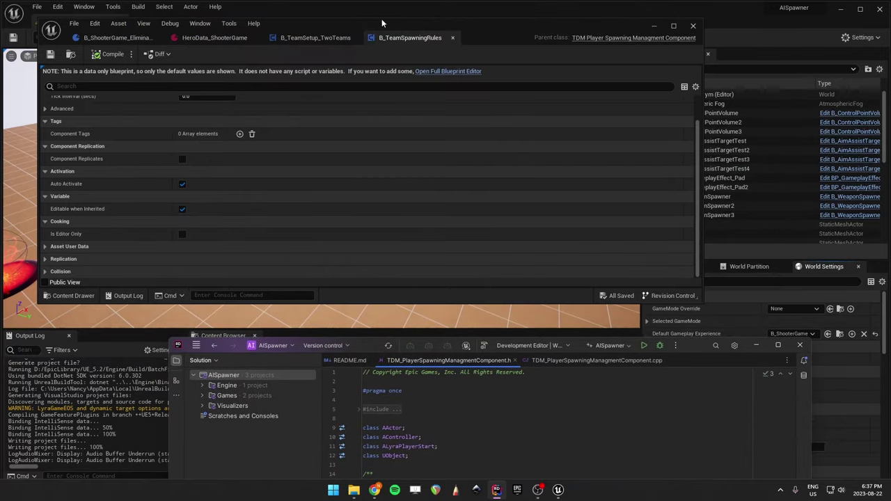
left_click(356, 24)
left_click_drag(345, 25, 452, 331)
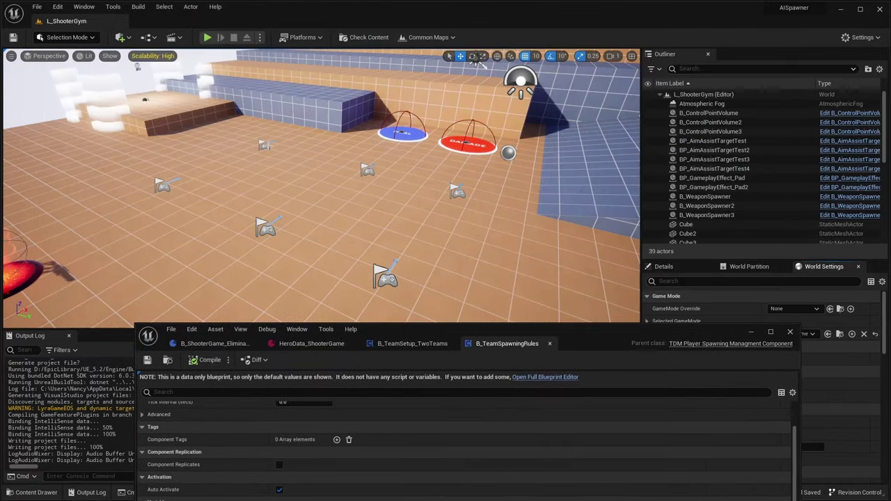
left_click(265, 147)
left_click(160, 189)
left_click(270, 231)
left_click(369, 171)
left_click(456, 190)
left_click(385, 279)
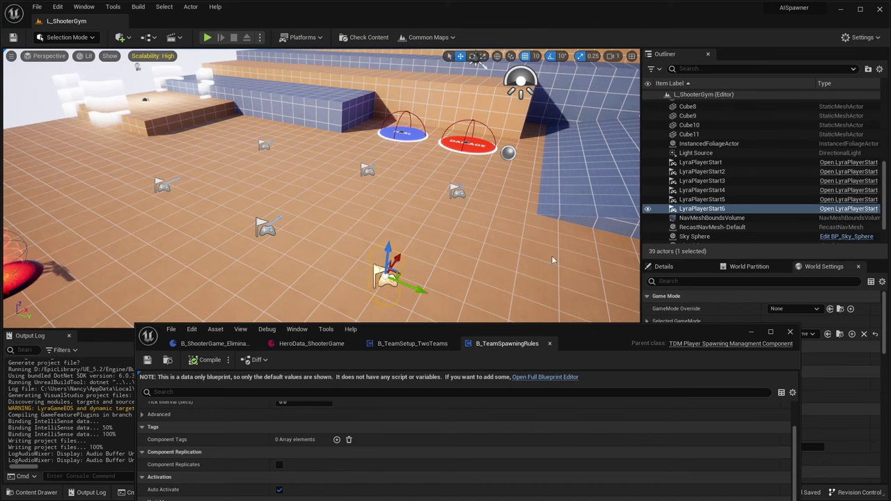
Review the Teams to Create entries in B_TeamSetup_TwoTeams, then clear the view of the level's player starts
left_click_drag(599, 340, 583, 353)
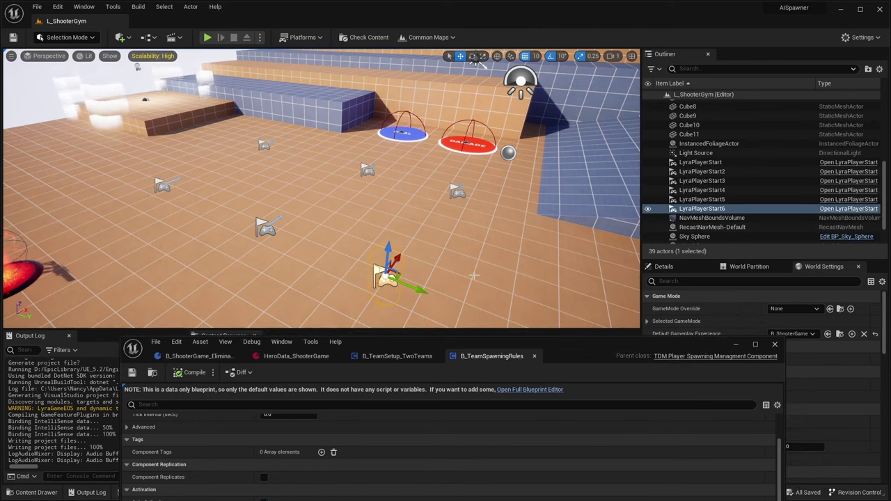
left_click(411, 356)
left_click_drag(400, 344, 374, 121)
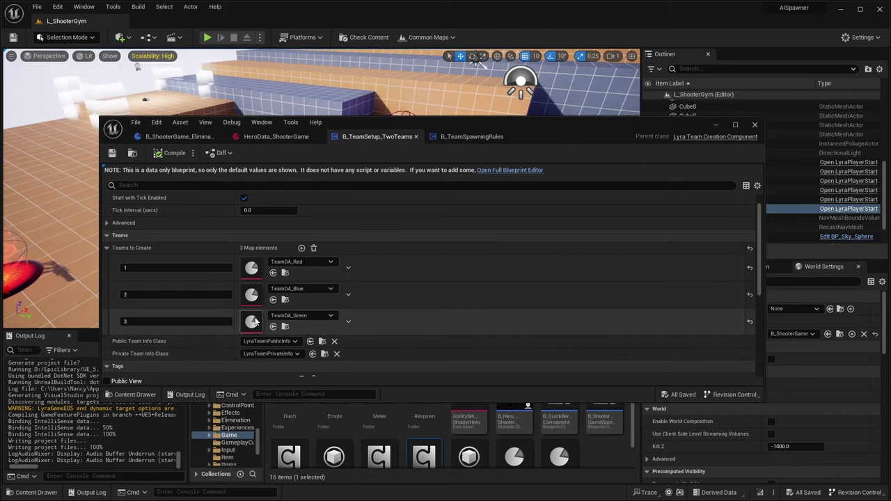
left_click_drag(534, 127, 511, 348)
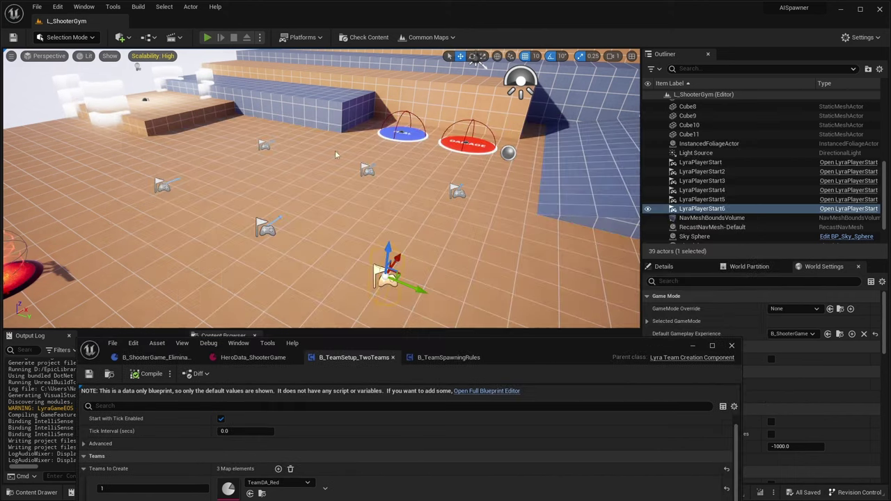
Play the level in the editor and move the character around to observe the bots and respawning
key("alt+p")
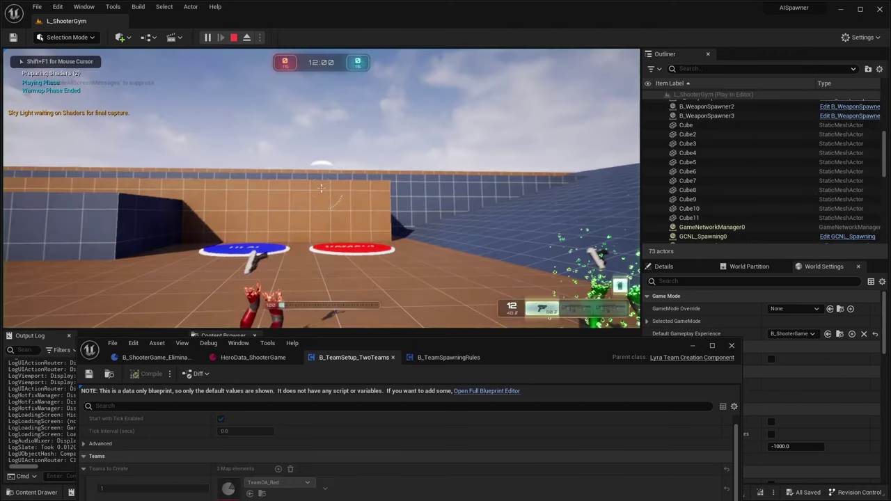
key("d")
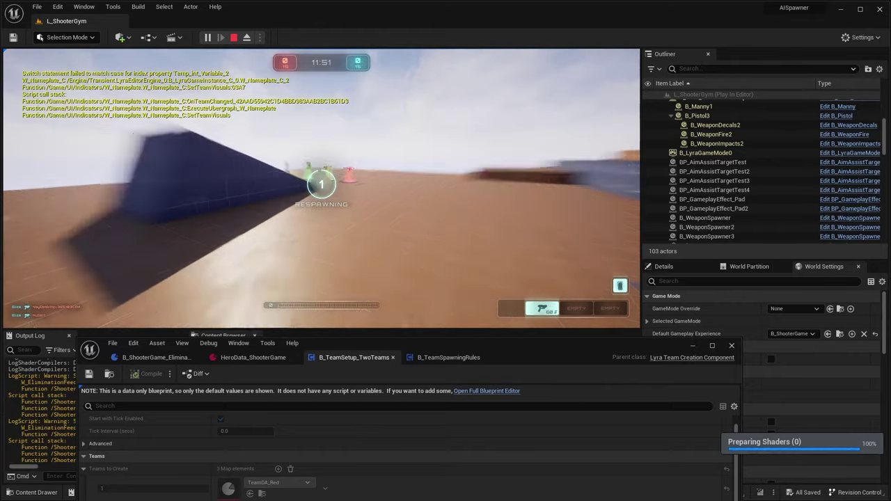
key("w")
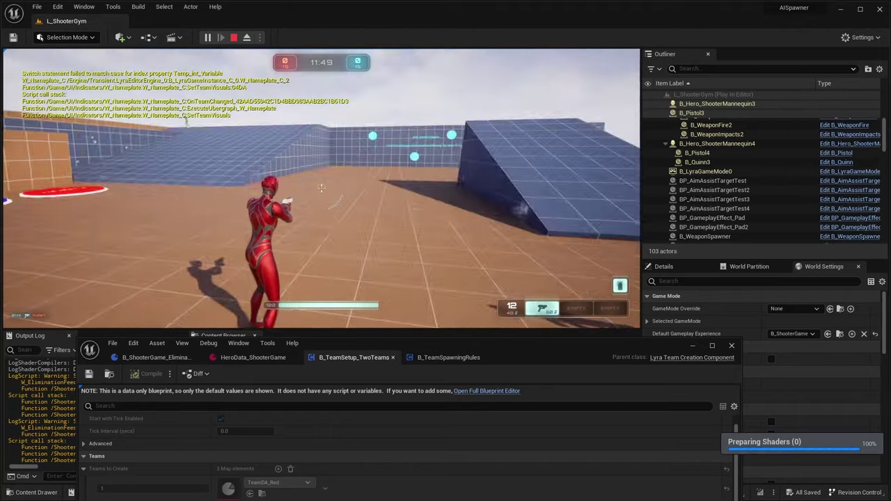
key("d")
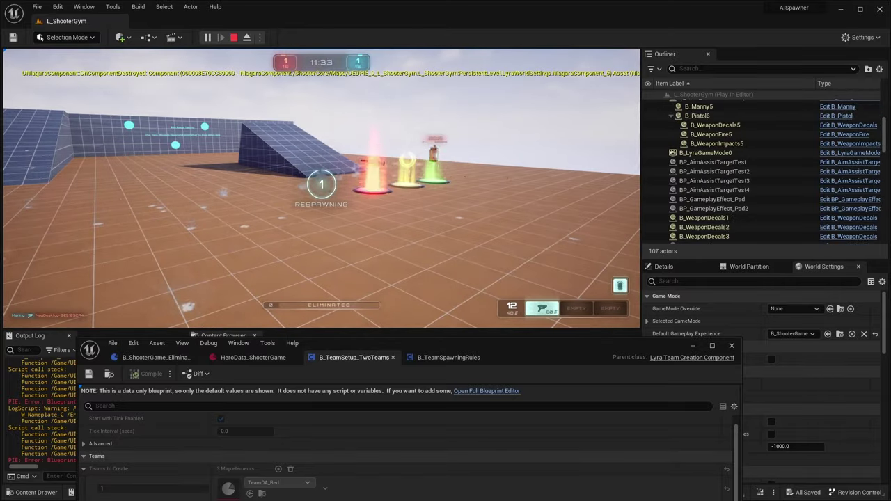
key("w")
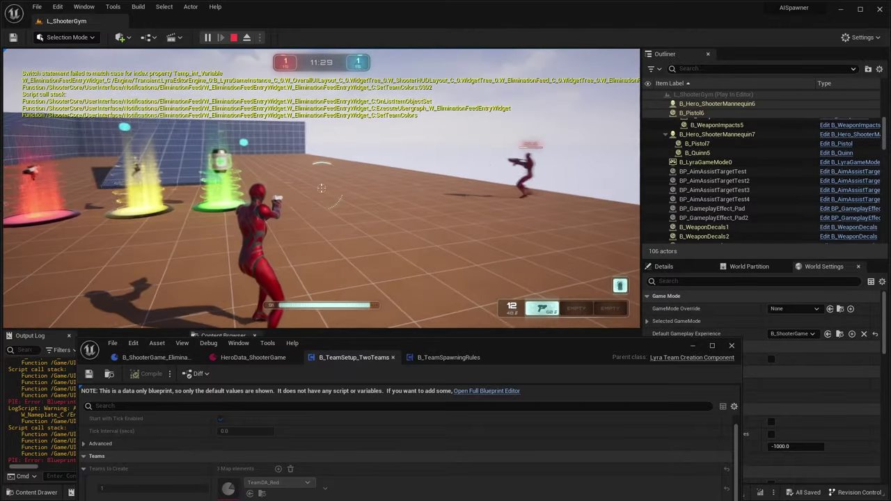
Show the in-game scoreboard to examine the team listing, and stop the play session
key("Tab")
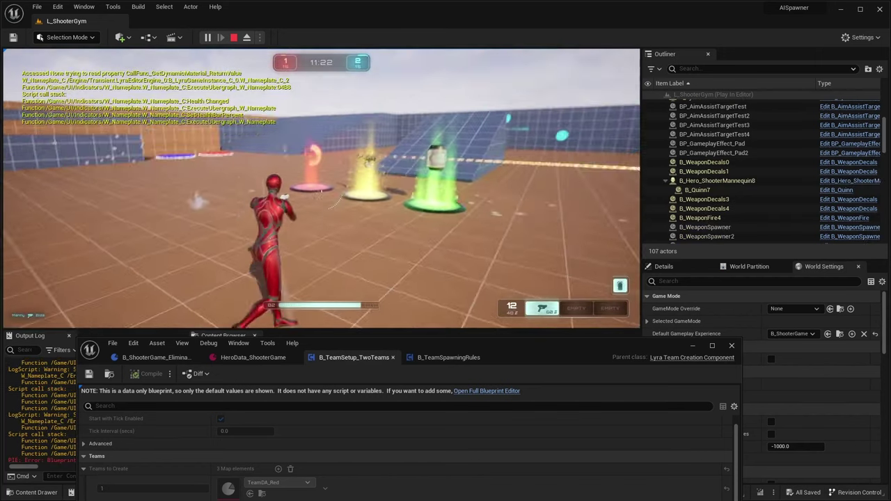
key("Tab")
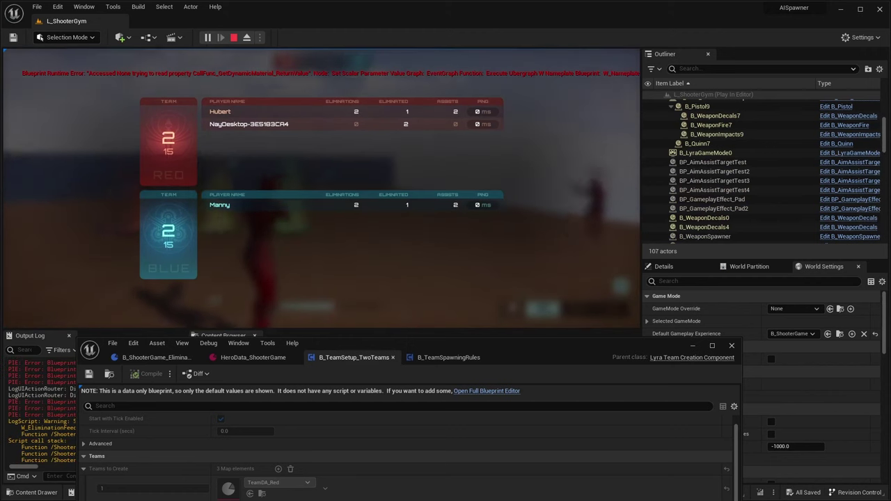
key("Tab")
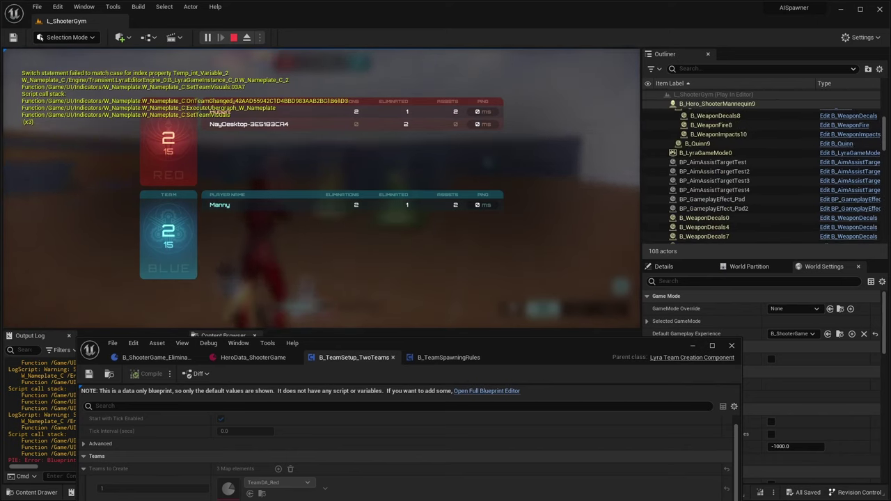
key("shift+F1")
left_click(234, 39)
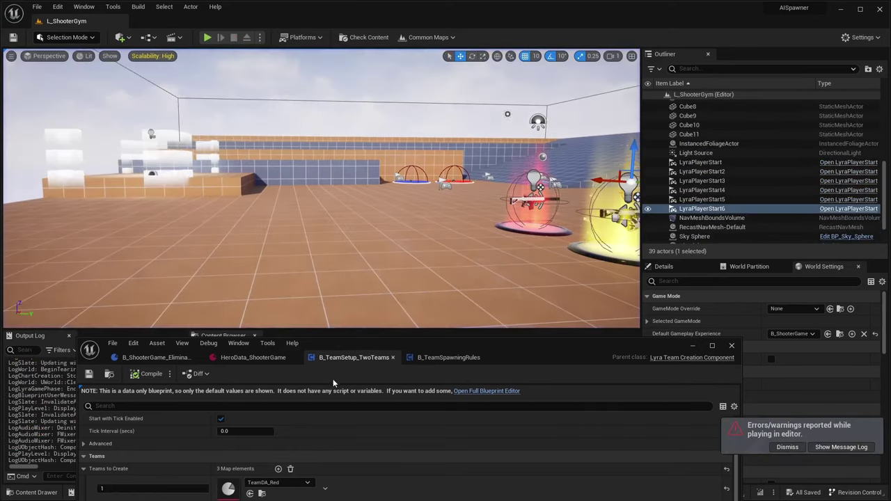
Delete the TeamDA_Green entry from Teams to Create in B_TeamSetup_TwoTeams, and compile and save the blueprint
left_click_drag(478, 357, 496, 103)
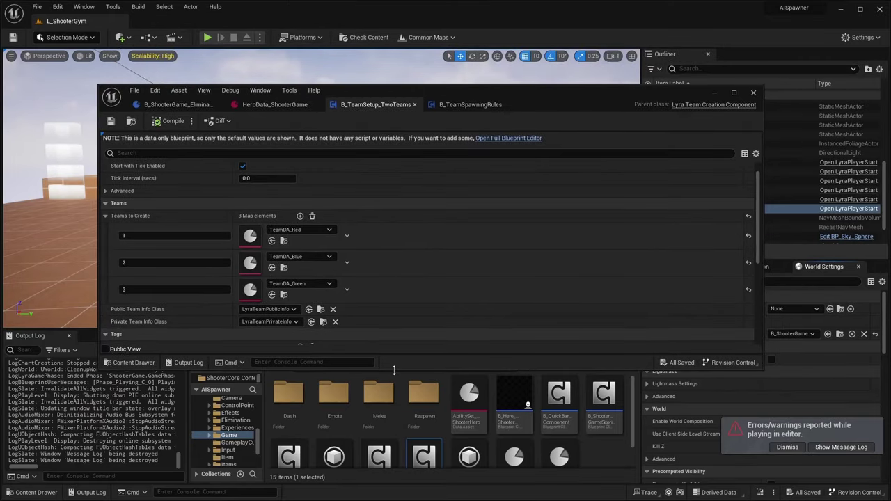
left_click_drag(394, 371, 394, 446)
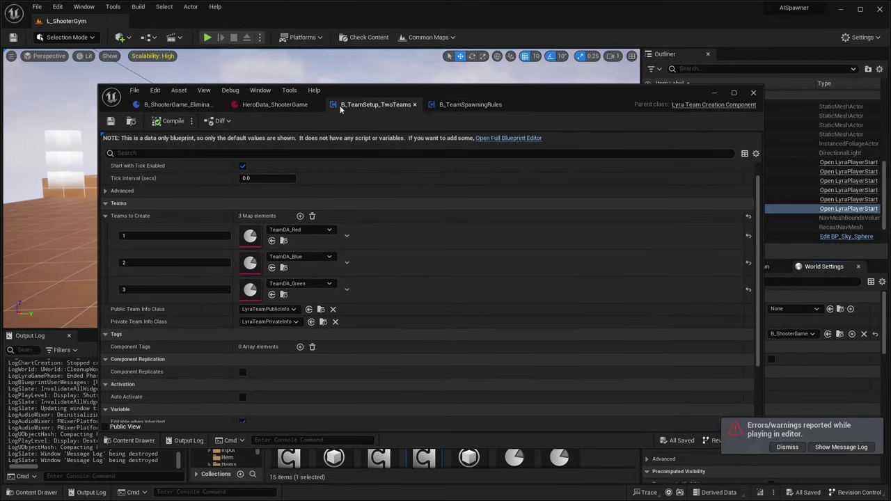
left_click(348, 289)
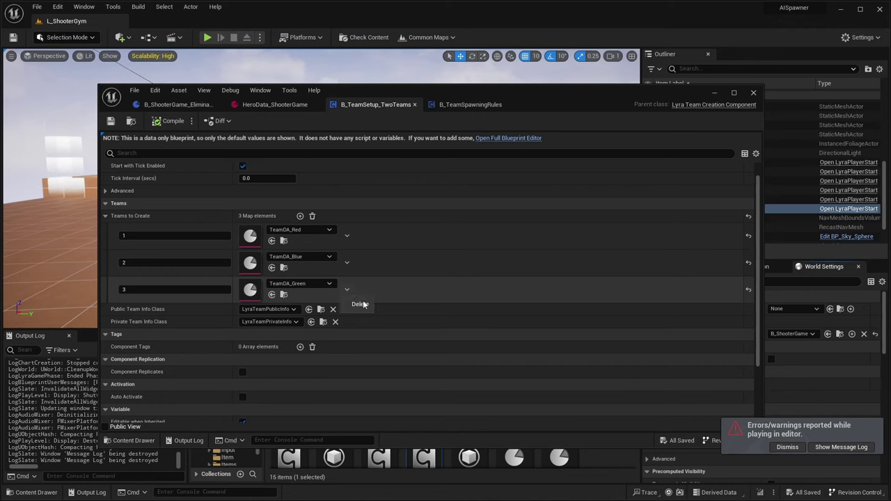
left_click(361, 307)
left_click(167, 121)
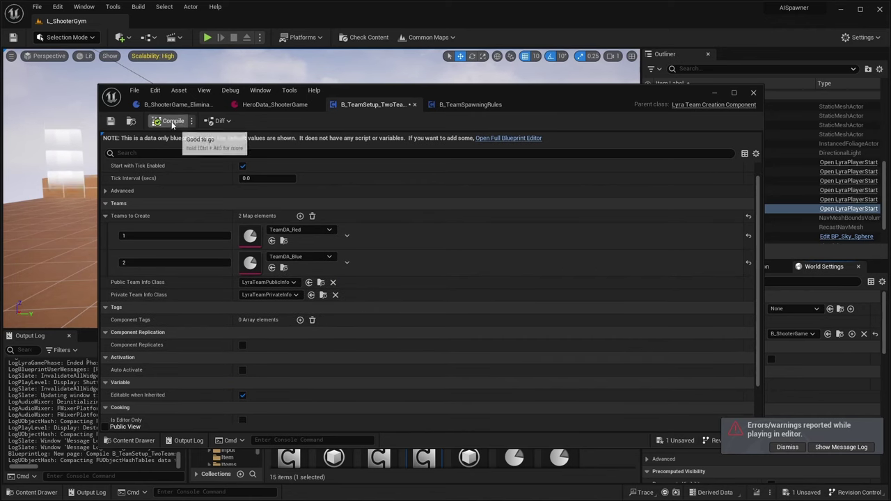
key("ctrl+s")
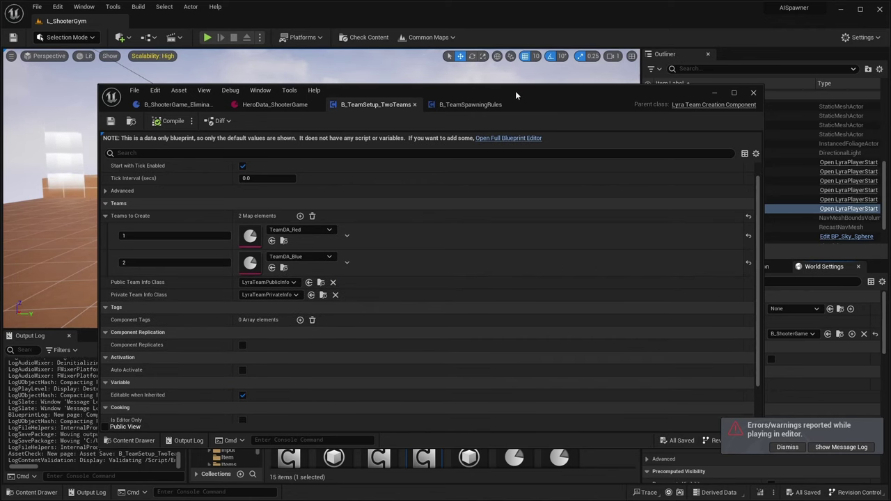
left_click_drag(516, 91, 532, 81)
left_click_drag(424, 87, 419, 297)
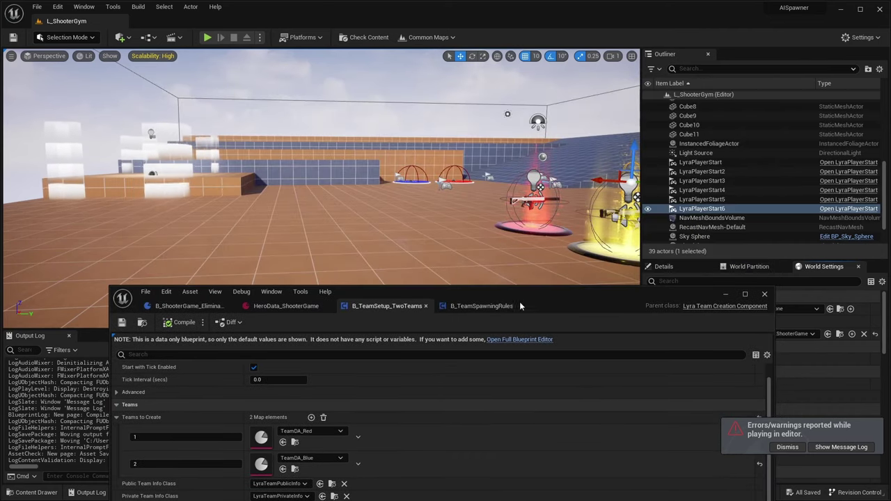
left_click_drag(498, 292, 481, 227)
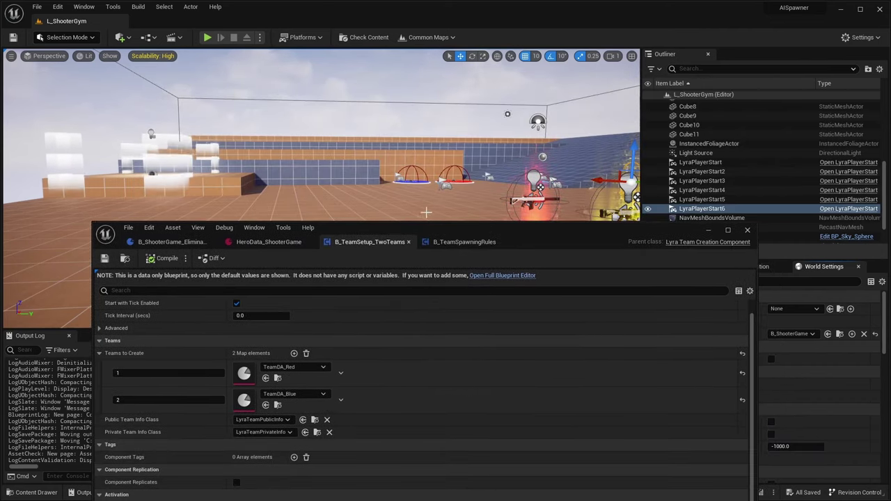
left_click_drag(423, 226, 411, 89)
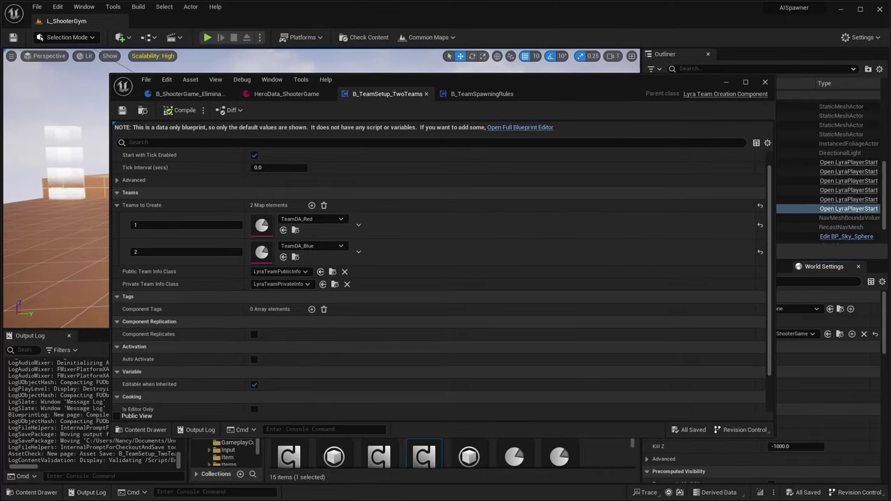
Expand the bot spawner component entry in B_ShooterGame_Elimination and open B_ShooterBotSpawner to examine its settings
left_click(204, 94)
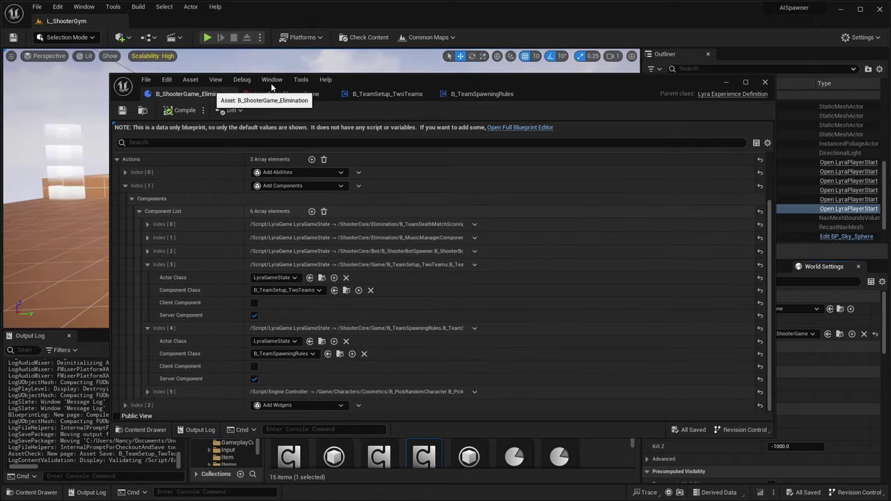
double_click(547, 81)
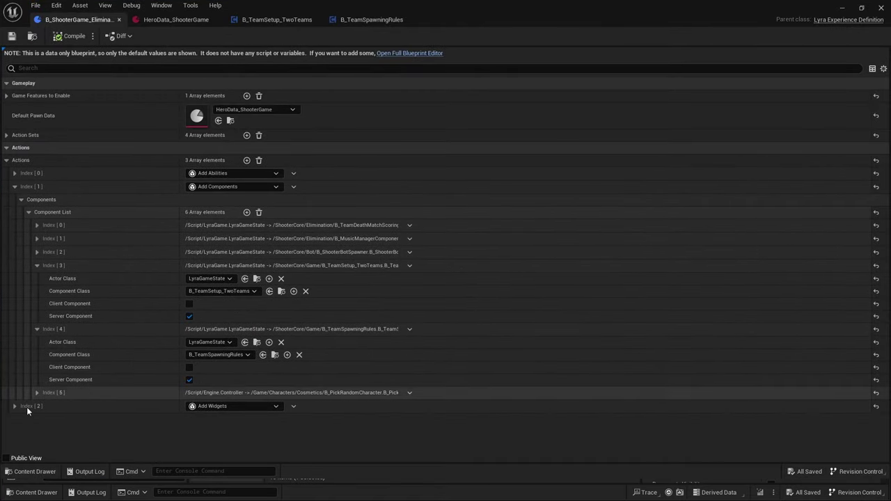
left_click(37, 252)
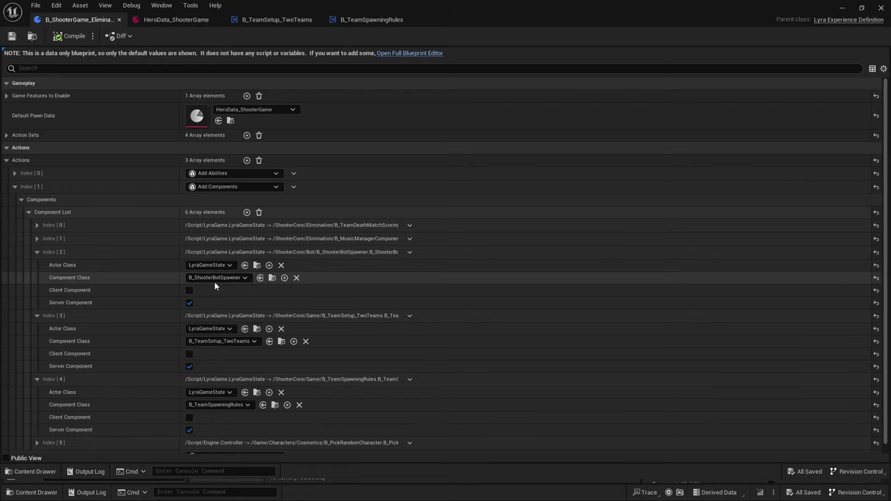
left_click(271, 278)
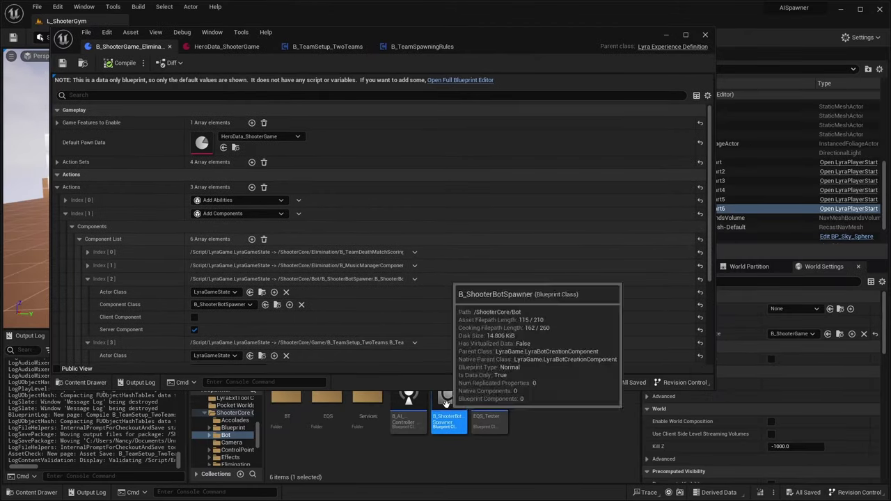
double_click(452, 418)
double_click(612, 37)
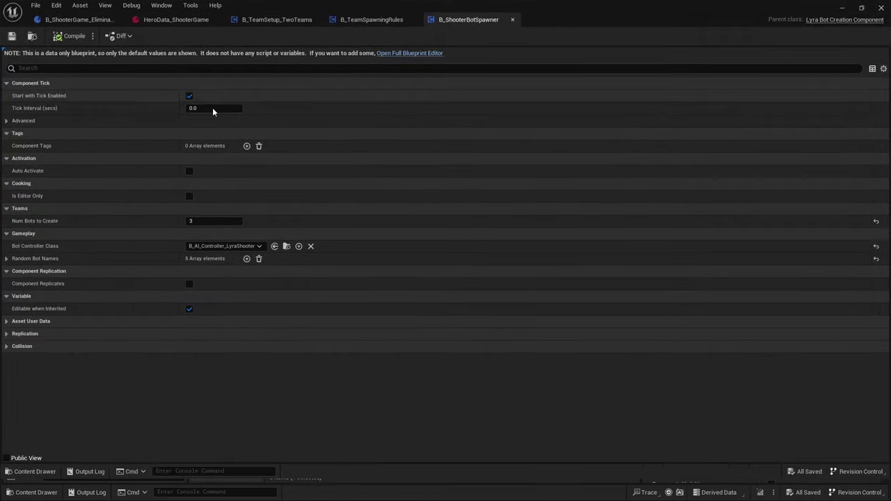
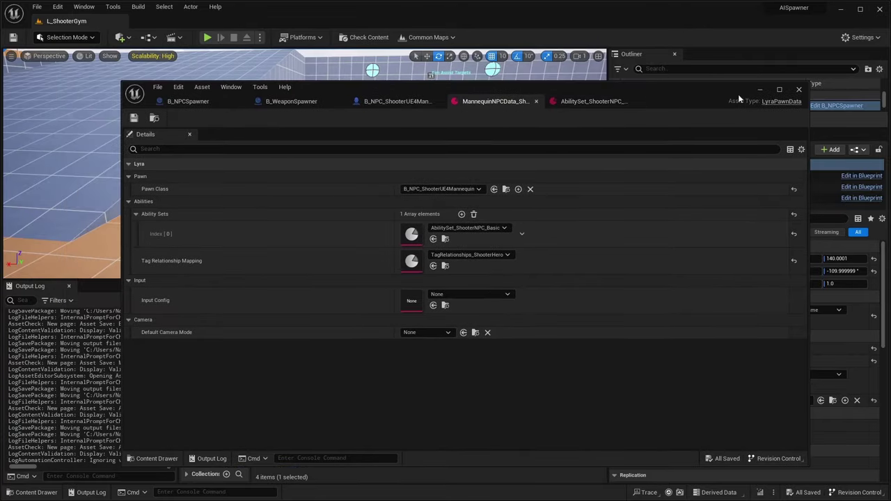
Enable Should Respawn on both AI spawners in the level, B_NPCSpawner and B_NPCSpawner2, saving the level after each change
left_click(760, 90)
left_click_drag(284, 281, 287, 349)
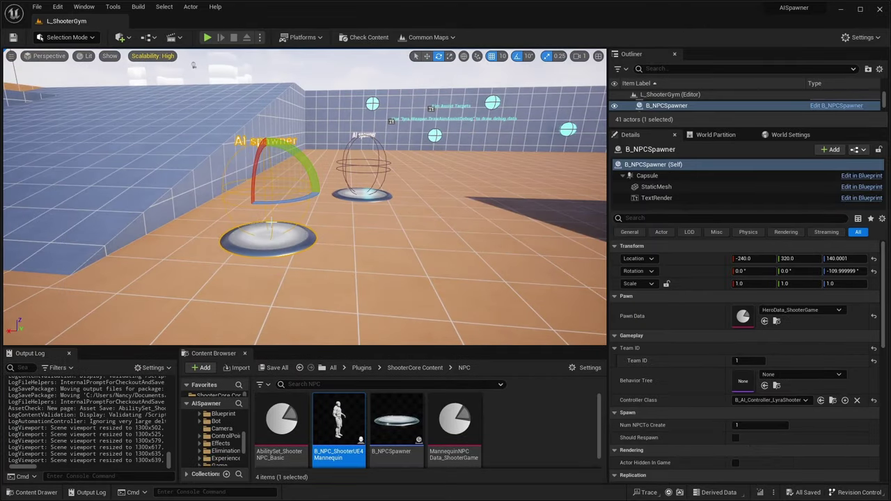
left_click(736, 439)
scroll(692, 383, "down", 1)
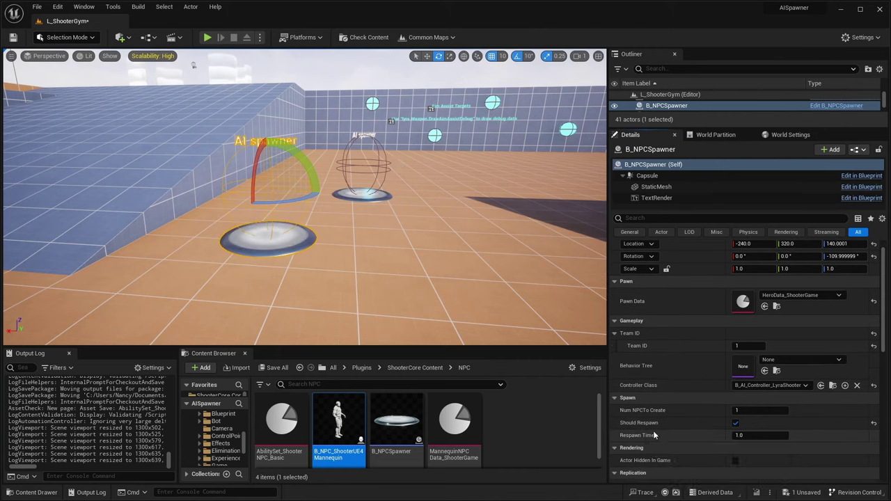
left_click(14, 38)
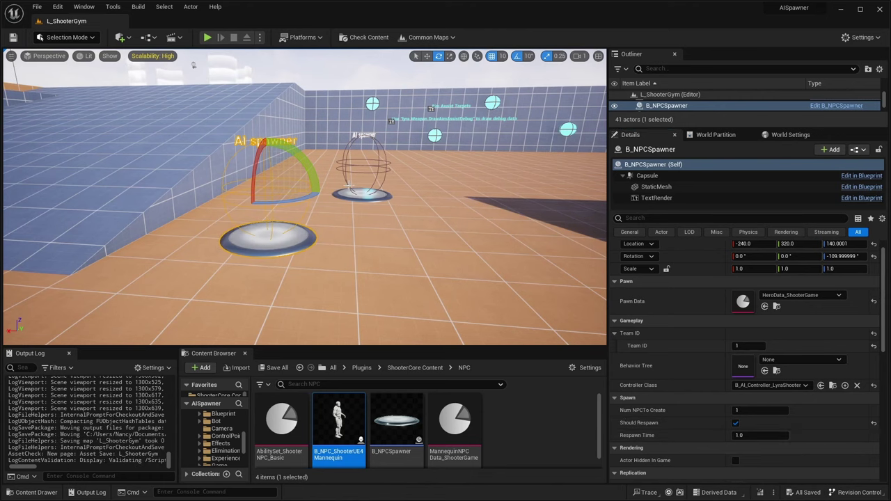
left_click(362, 196)
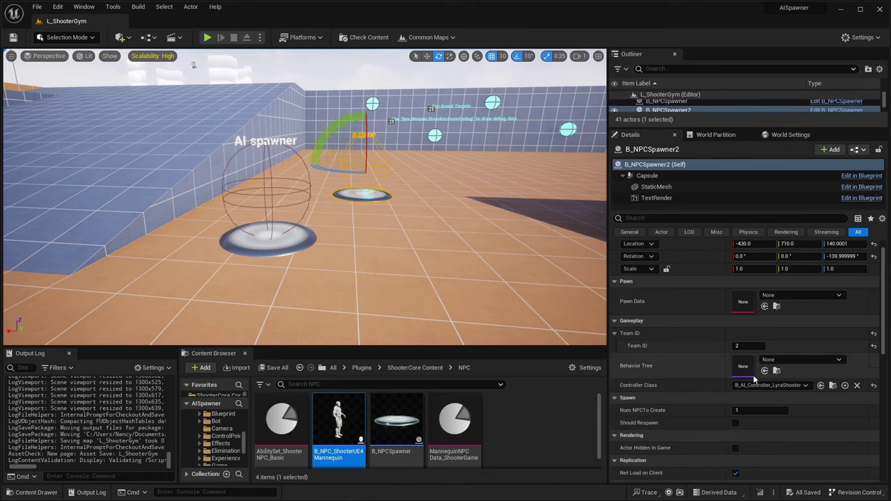
left_click(736, 424)
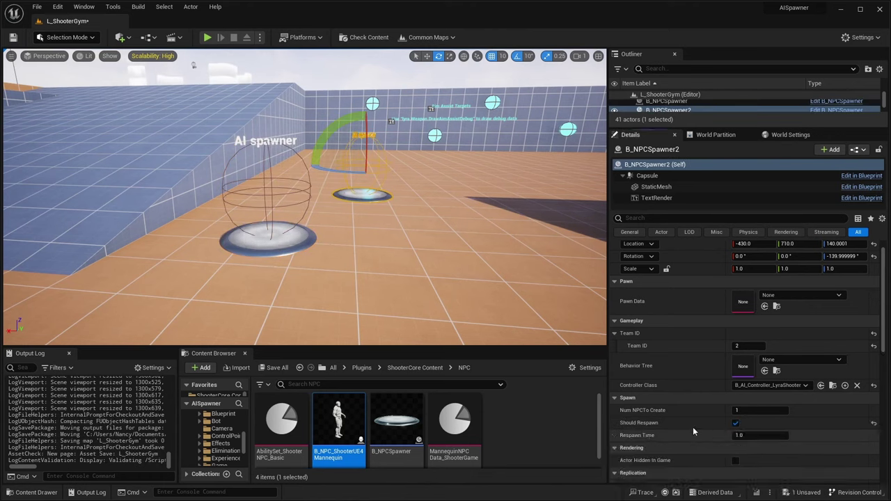
left_click(14, 39)
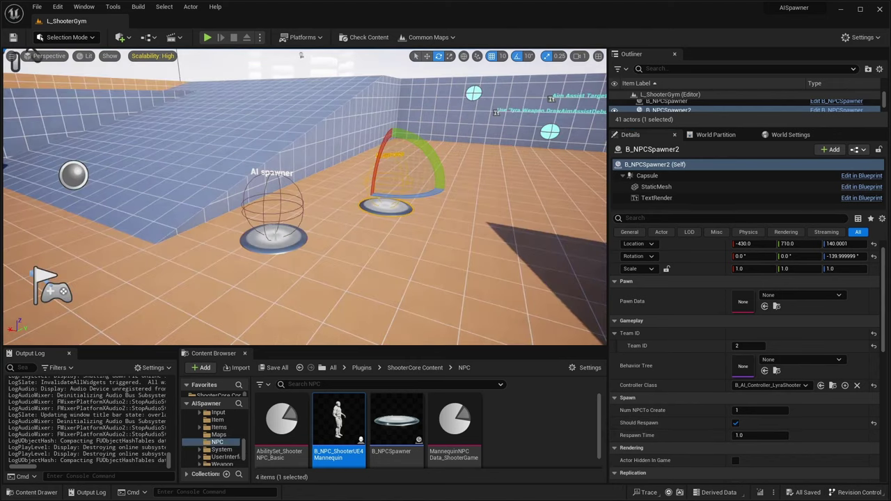
Set the Pawn Data of B_NPCSpawner and B_NPCSpawner2 to MannequinNPCData_ShooterGame and save the level
left_click(274, 235)
left_click(798, 298)
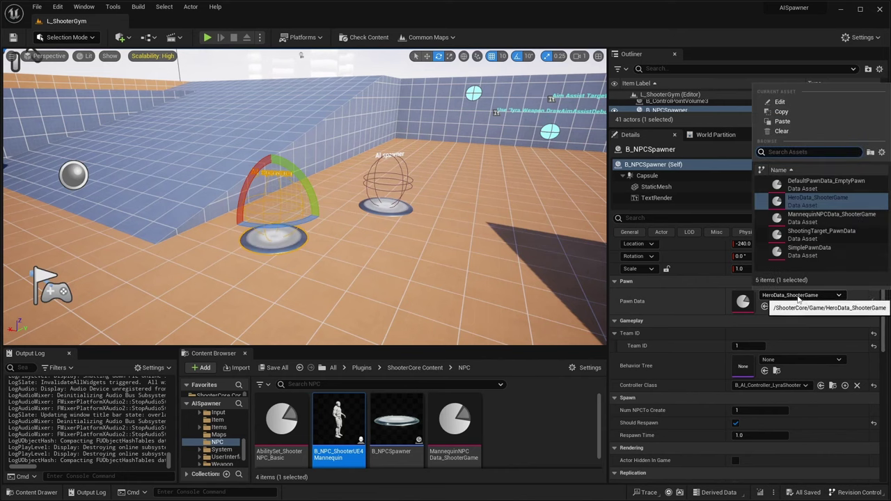
left_click(823, 218)
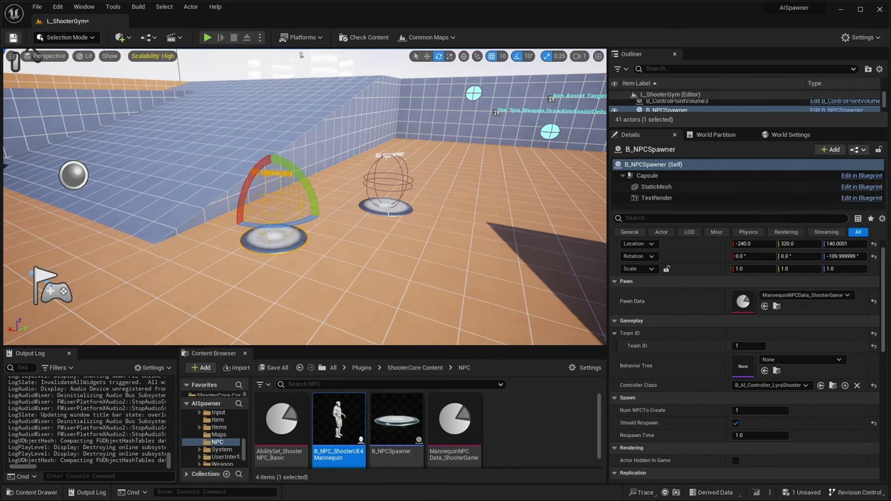
left_click(386, 205)
left_click(801, 296)
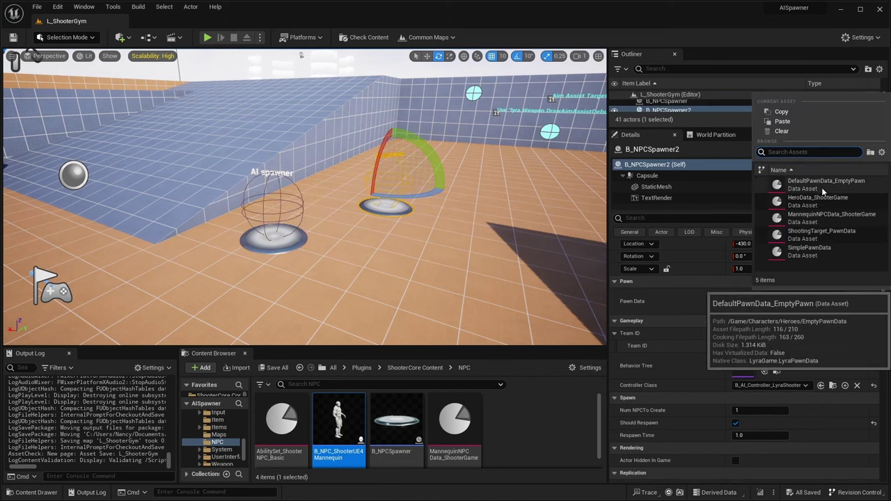
left_click(828, 218)
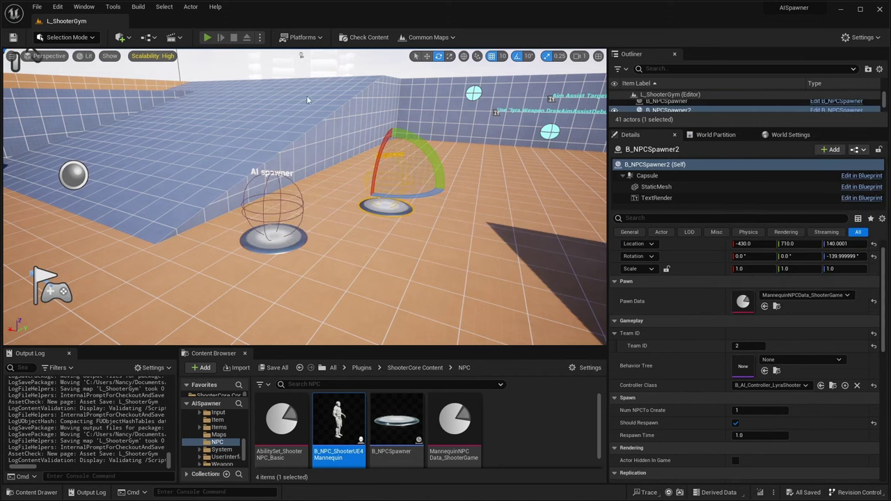
Play the level in the editor and move through it in the client preview, then return control to the main viewport
key("alt+p")
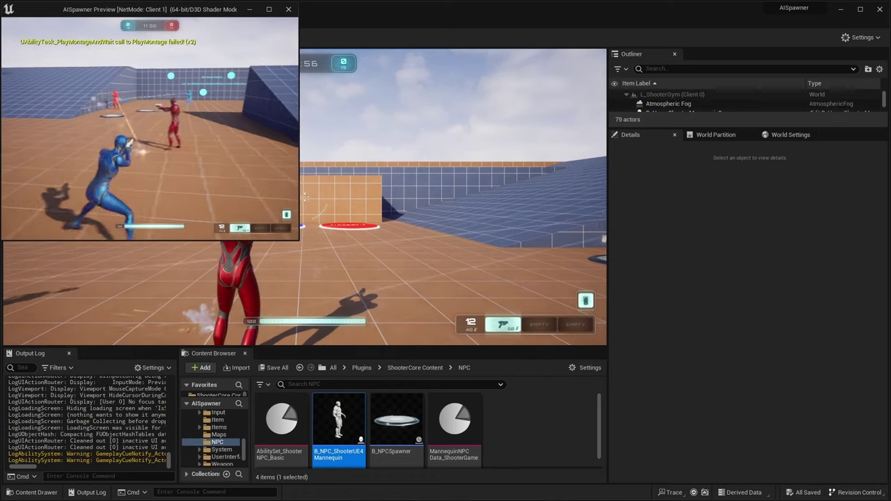
key("w")
key("space")
left_click(150, 128)
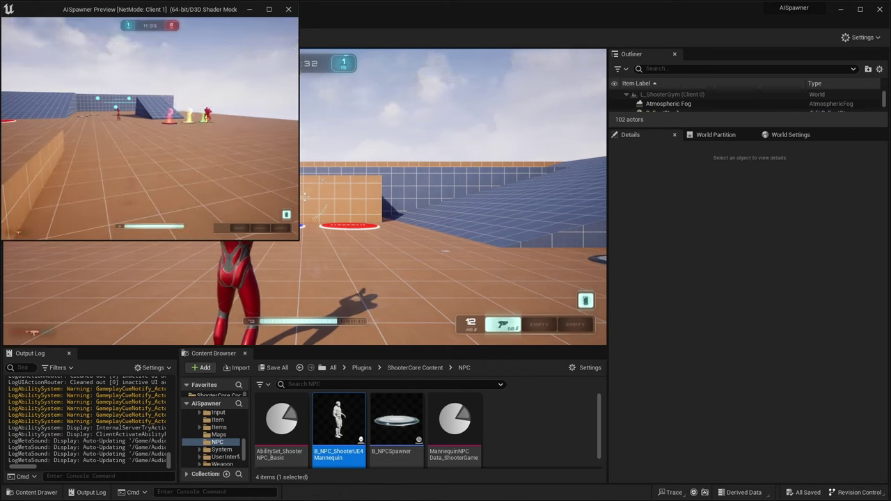
left_click(311, 55)
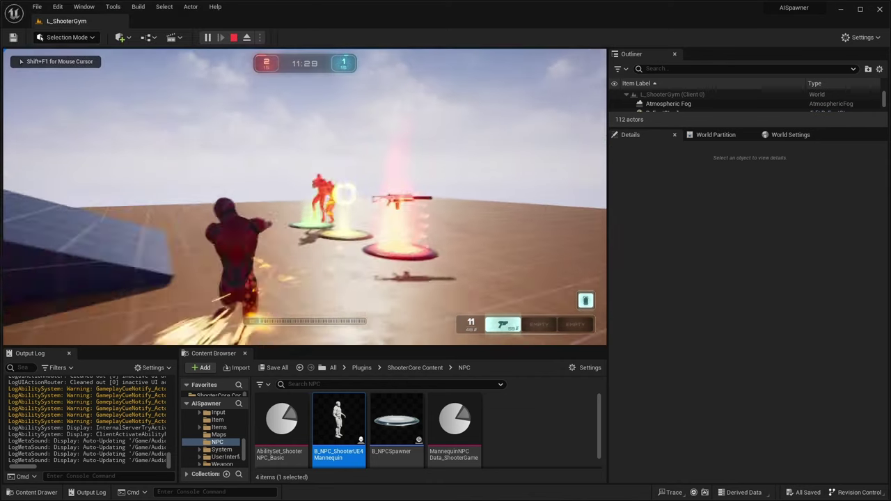
Run the red character towards the ramp and the AI spawners, firing the pistol at the blue bots
left_click(305, 198)
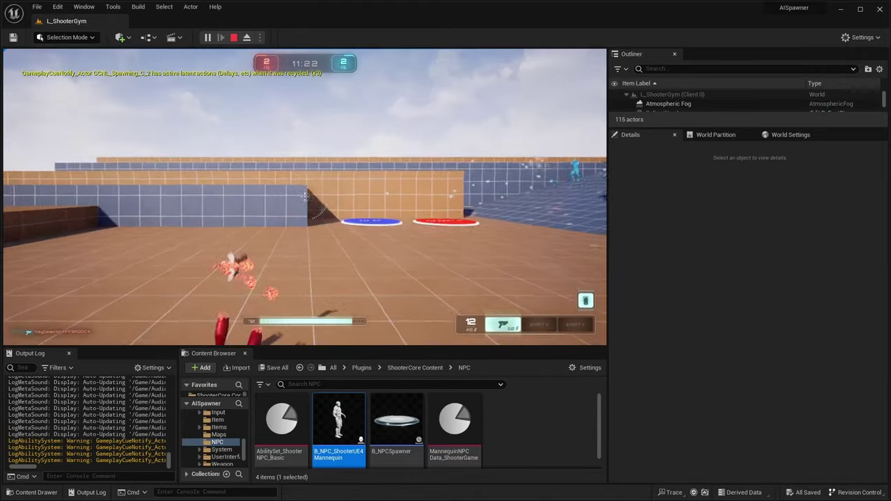
key("w")
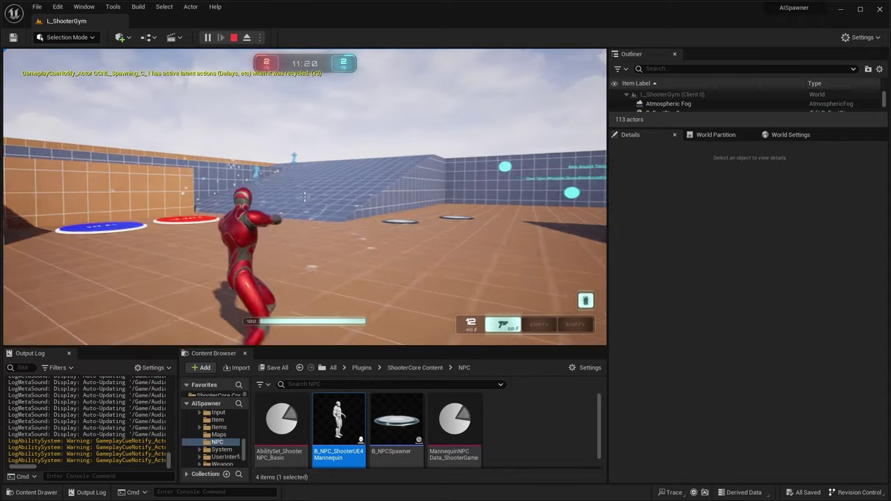
key("w")
left_click(305, 197)
left_click(305, 198)
left_click(305, 197)
left_click(305, 197)
left_click(305, 197)
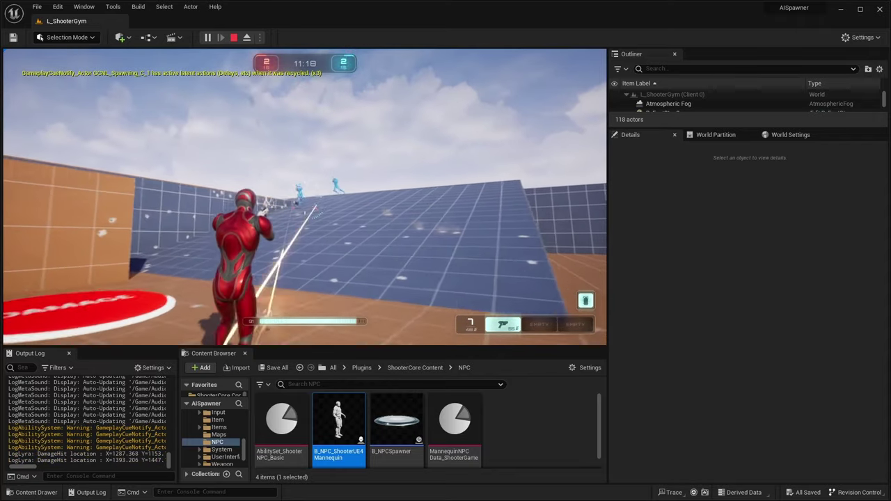
left_click(304, 197)
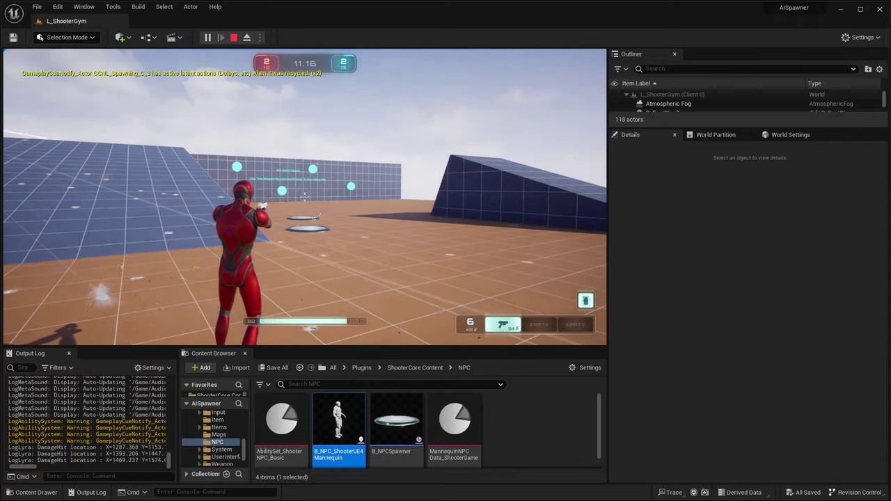
Show the in-game scoreboard repeatedly to examine the red and blue team listings, and close it
key("Tab")
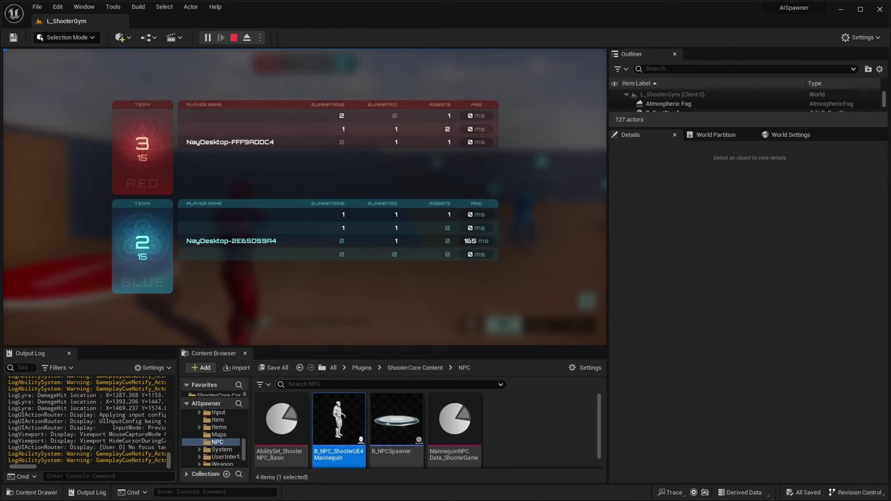
key("Tab")
key("Tab")
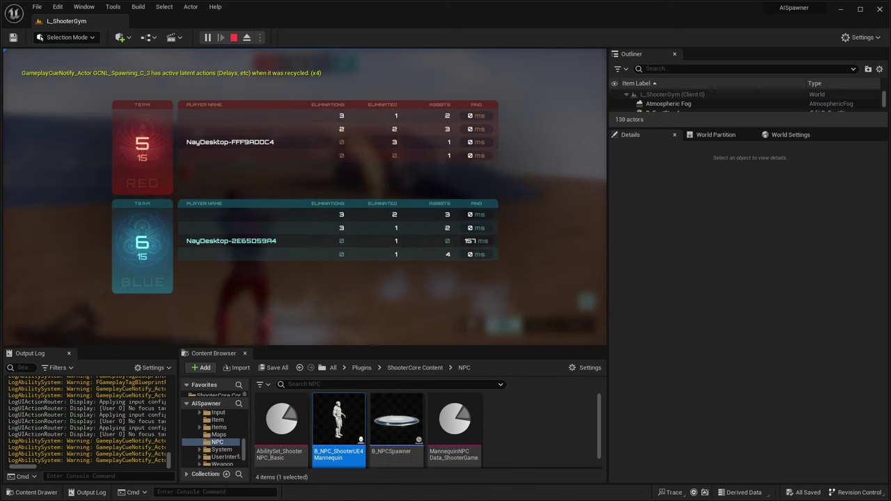
key("Tab")
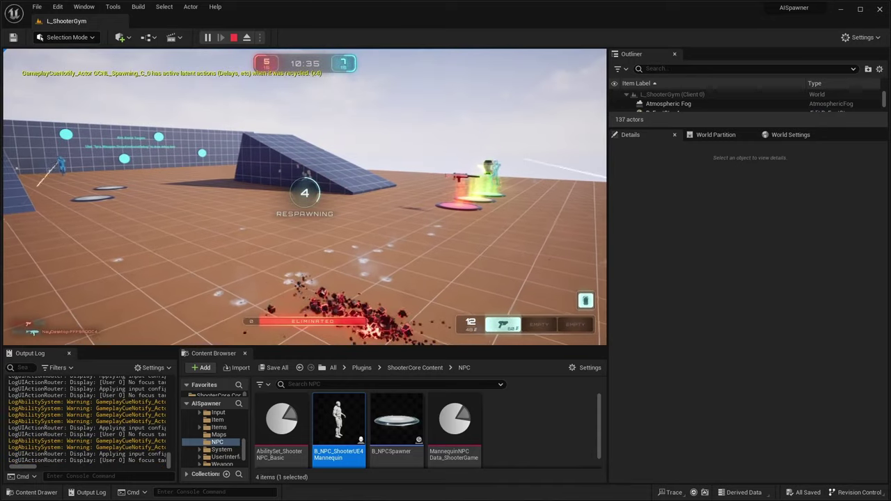
Move the character around once more to observe the NPCs and respawning, and stop the play session
key("shift+F1")
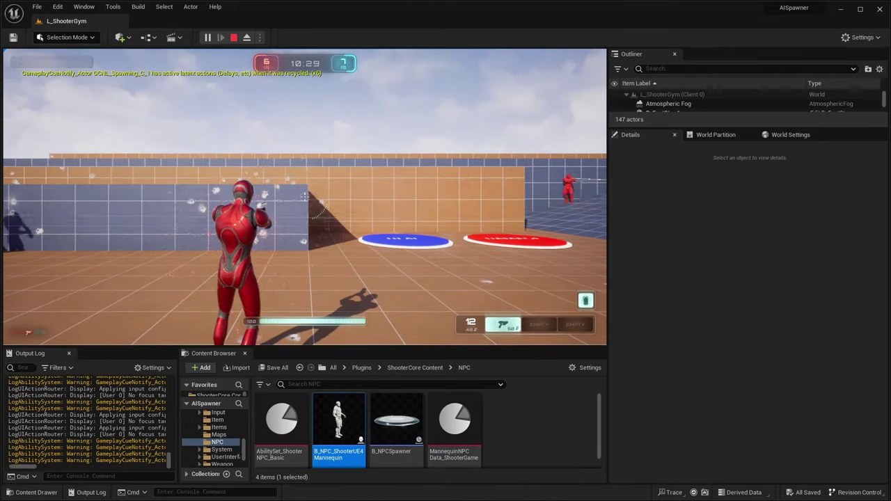
left_click(541, 244)
key("d")
key("space")
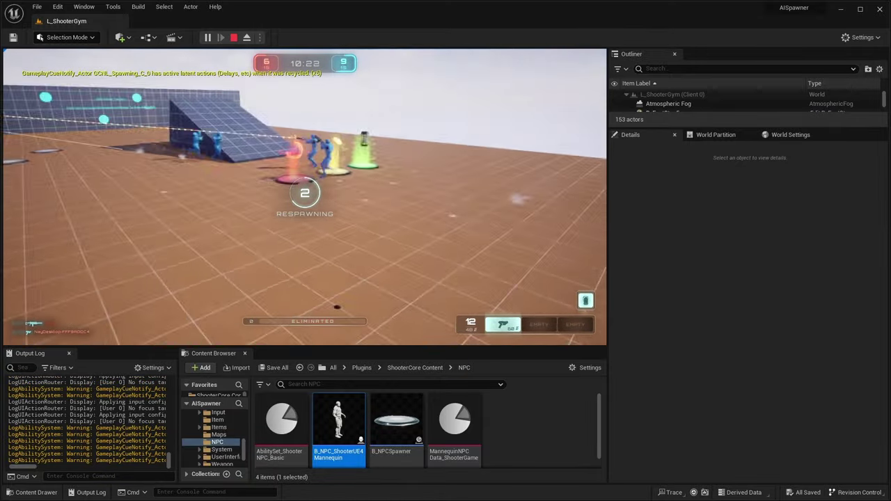
left_click(234, 37)
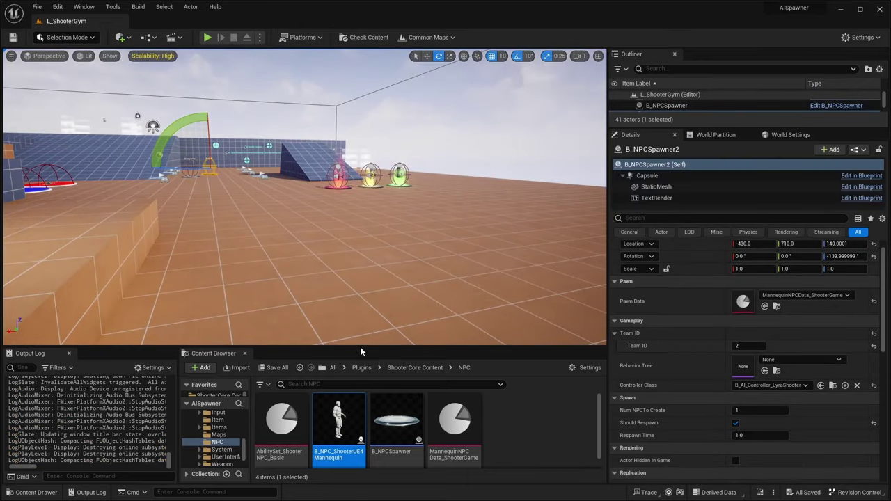
Open B_NPCSpawner2's MannequinNPCData_ShooterGame pawn data and its AbilitySet_ShooterNPC_Basic to examine the granted gameplay abilities
left_click_drag(361, 347, 361, 279)
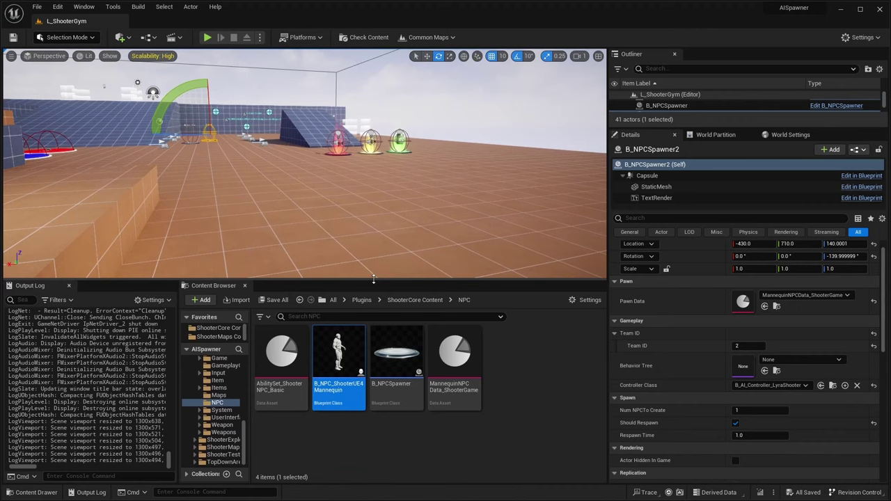
double_click(743, 302)
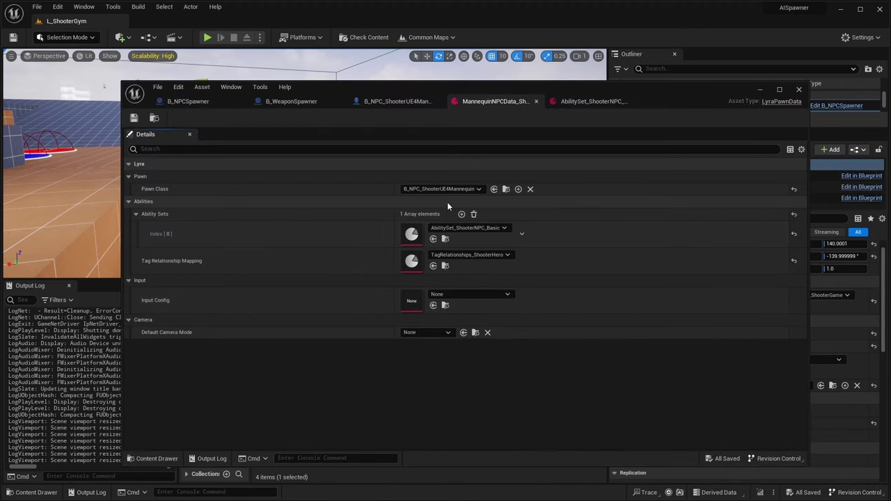
double_click(411, 234)
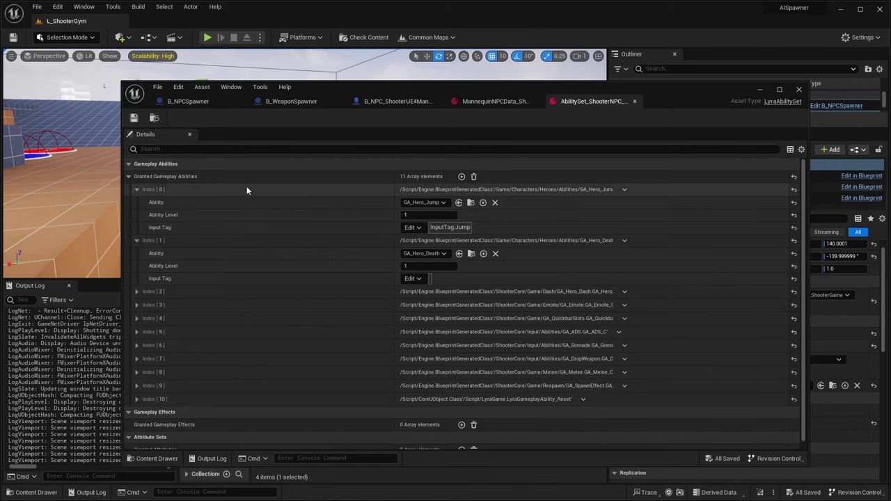
Shrink and move the ability set window aside, enlarge the level editor's side panels, and show the World Settings
left_click_drag(694, 92, 560, 77)
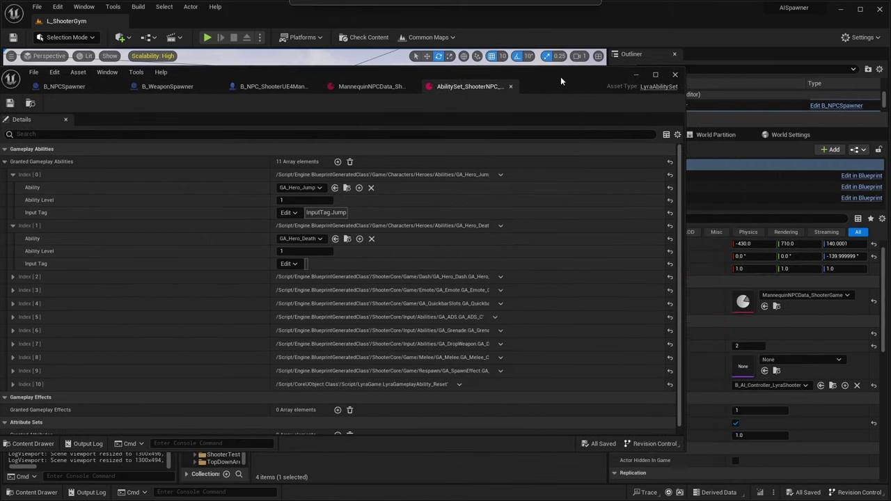
left_click_drag(685, 66, 496, 193)
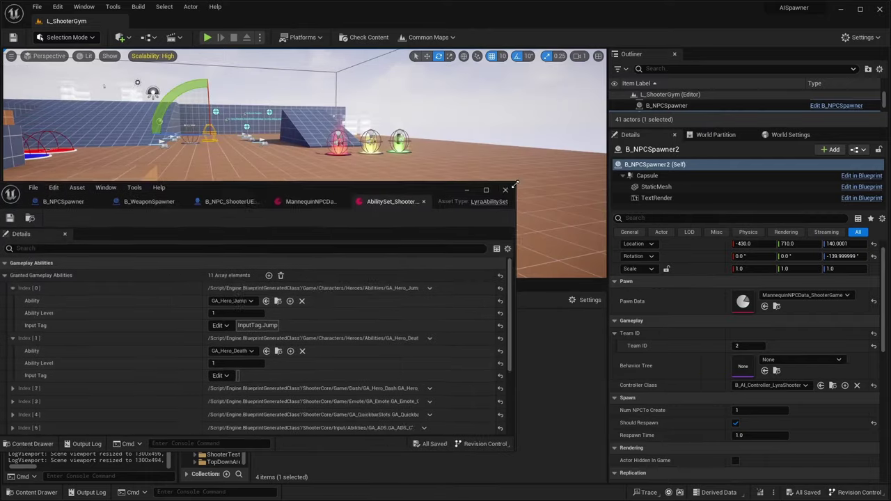
left_click_drag(422, 196, 406, 243)
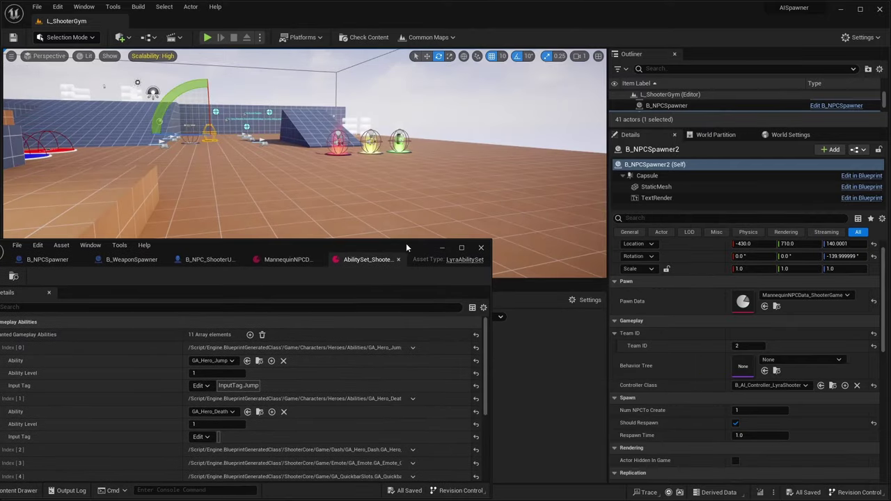
left_click(606, 194)
left_click_drag(608, 194, 491, 182)
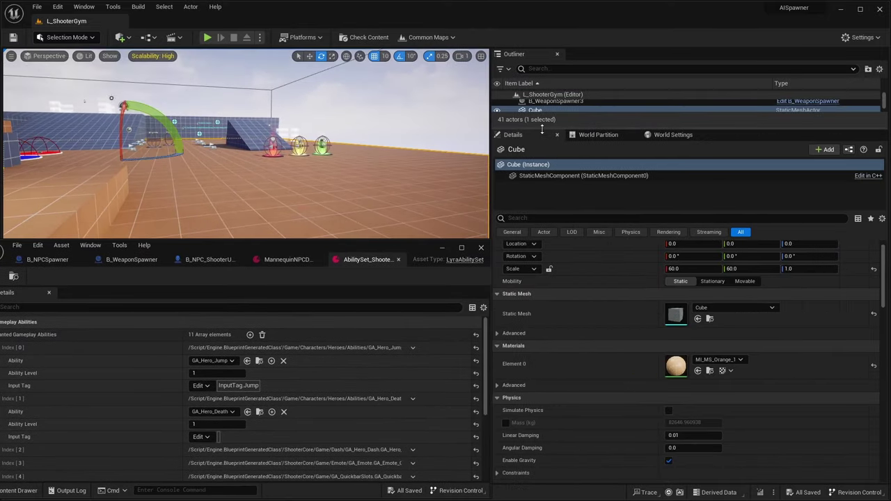
left_click_drag(542, 129, 554, 190)
left_click(679, 199)
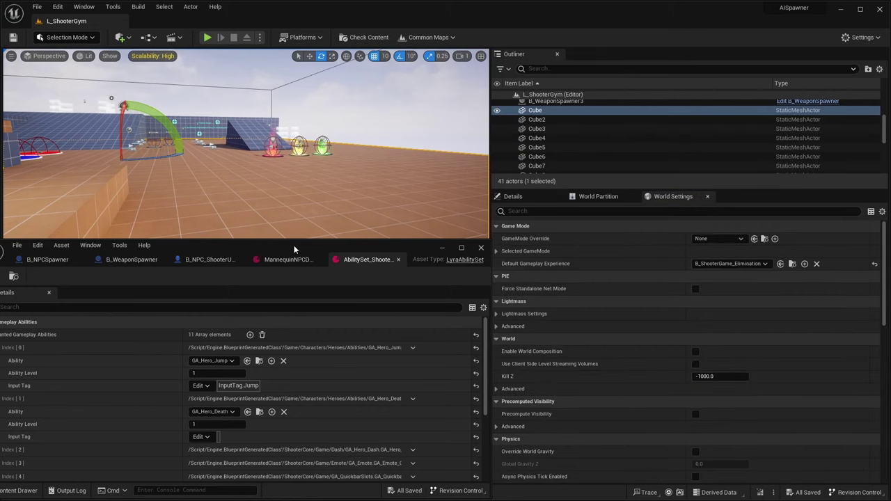
Open the default gameplay experience B_ShooterGame_Elimination and its AbilitySet_Elimination to examine the abilities granted to LyraPlayerState
left_click_drag(293, 247, 481, 70)
double_click(372, 378)
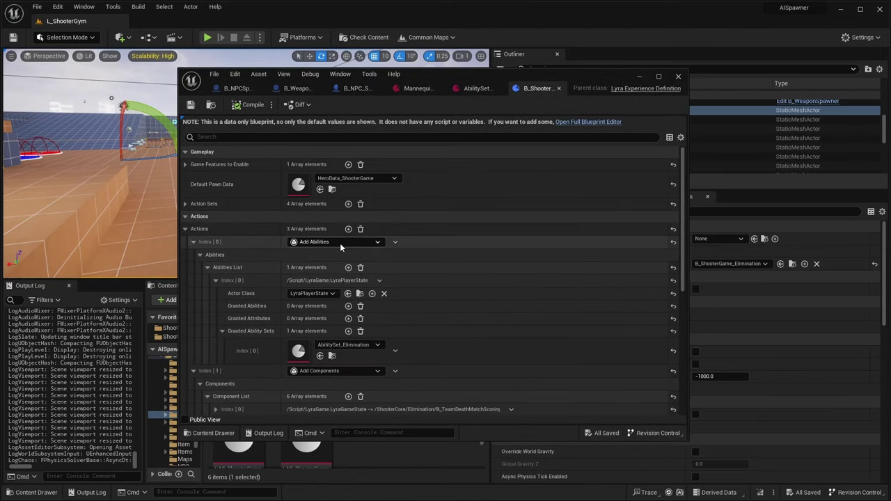
double_click(298, 352)
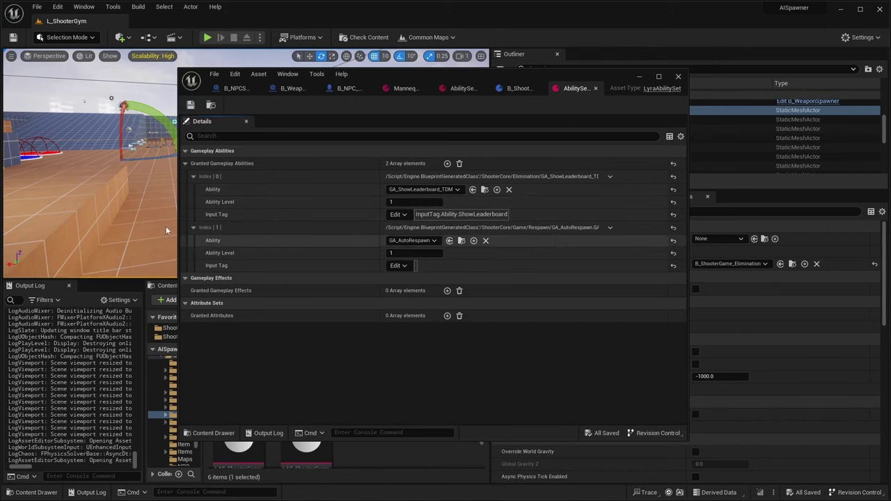
left_click_drag(372, 71, 379, 199)
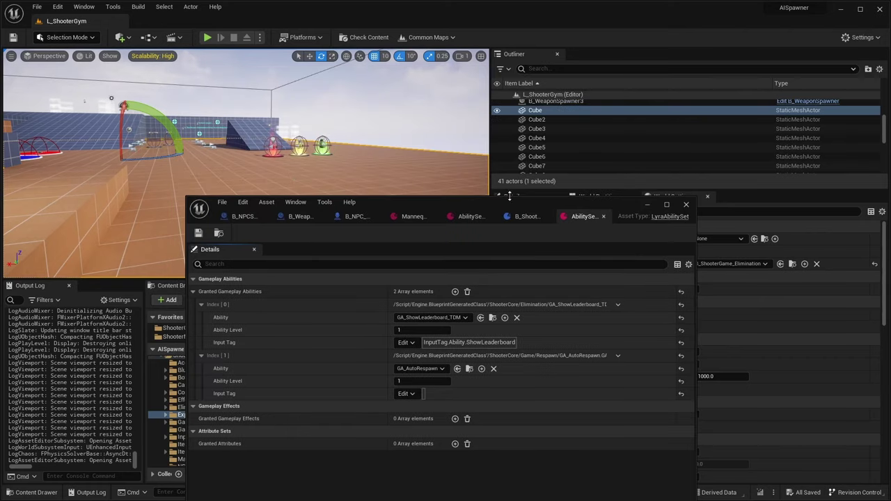
left_click_drag(500, 202, 628, 85)
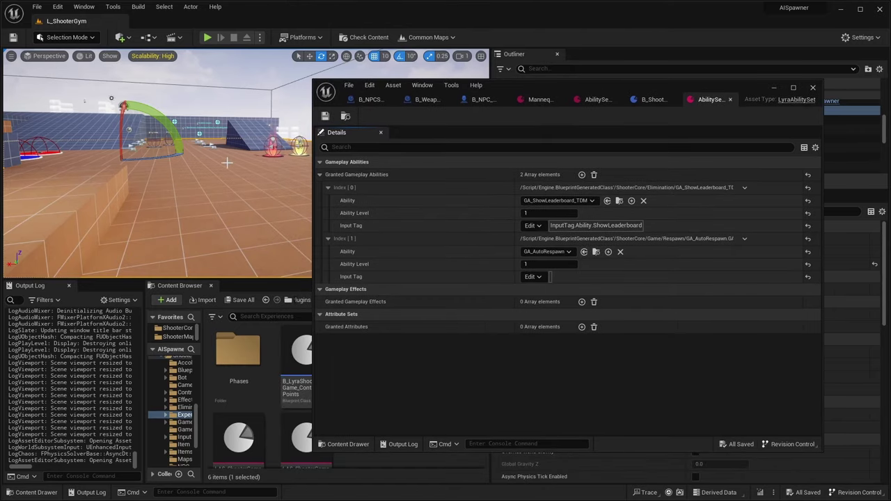
Remove the GA_AutoRespawn entry from AbilitySet_Elimination's granted gameplay abilities and save the asset
left_click(745, 239)
left_click(740, 261)
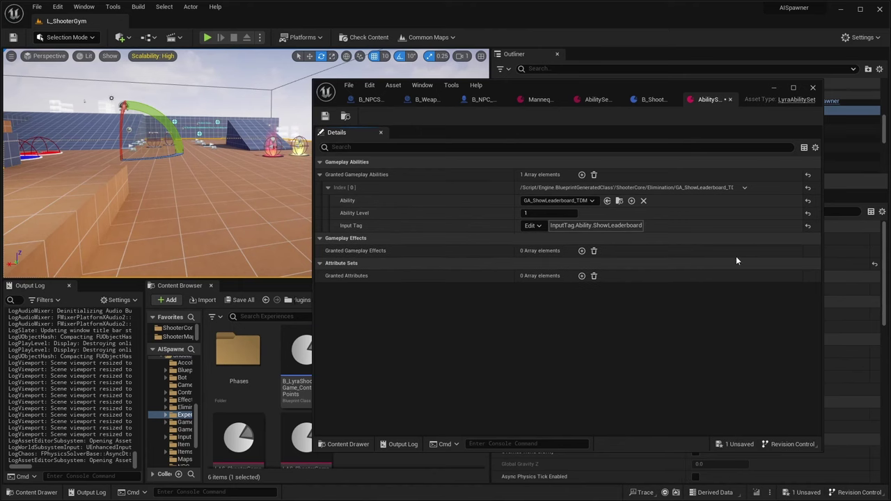
left_click(326, 116)
Open B_ShooterGame_Elimination's default pawn data HeroData_ShooterGame and its AbilitySet_ShooterHero ability set
left_click_drag(696, 87, 459, 63)
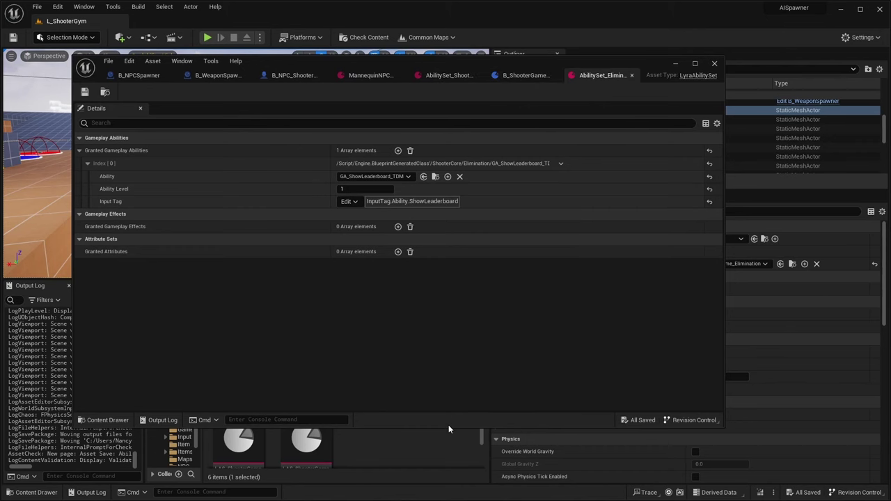
left_click_drag(449, 427, 470, 234)
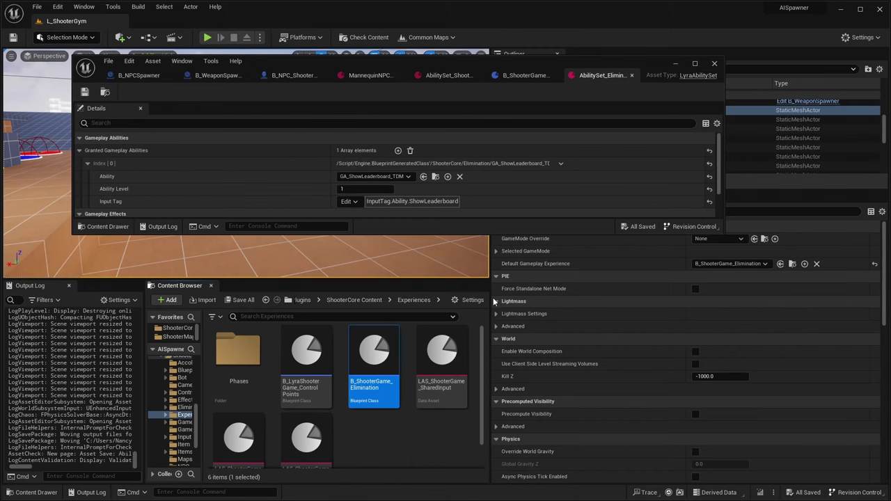
left_click_drag(490, 300, 576, 300)
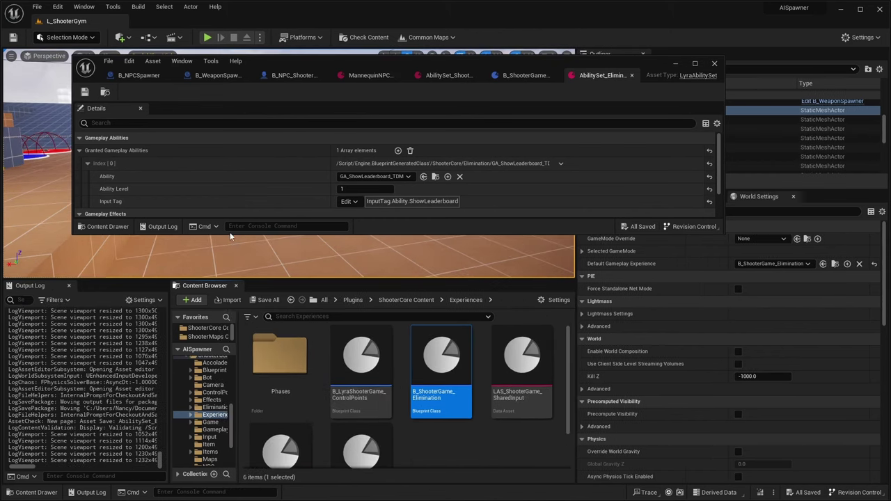
left_click_drag(229, 233, 229, 367)
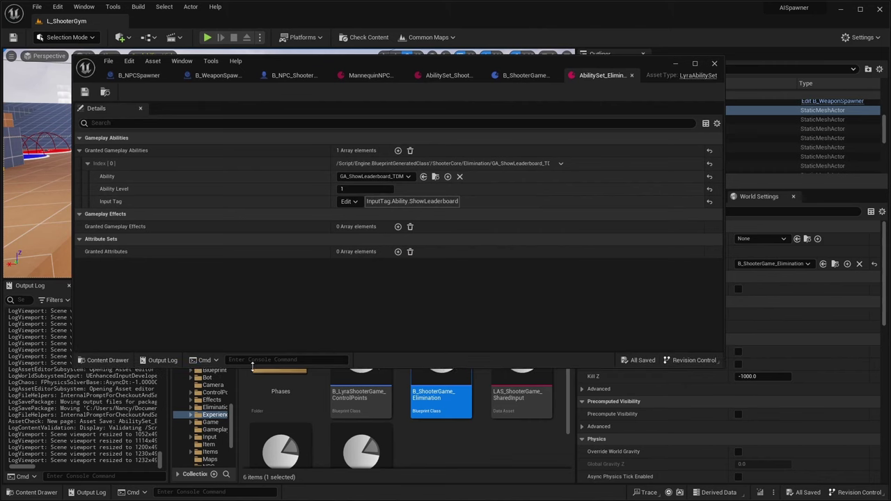
left_click(521, 77)
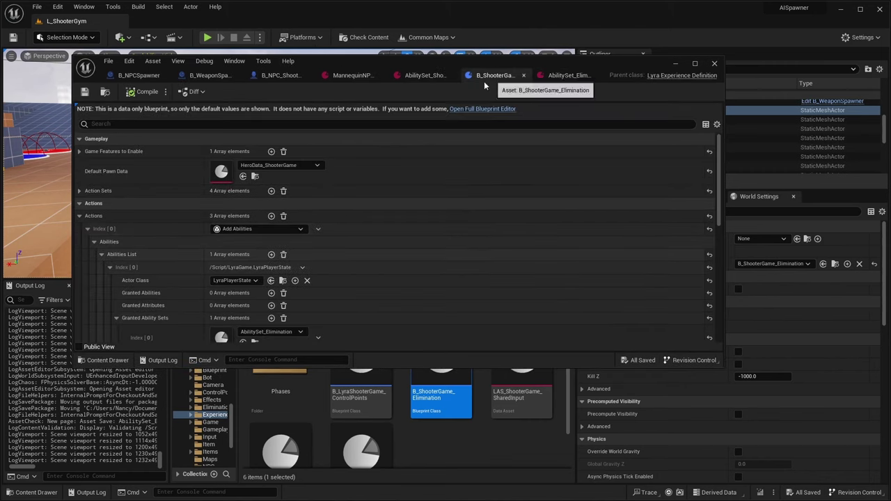
double_click(220, 174)
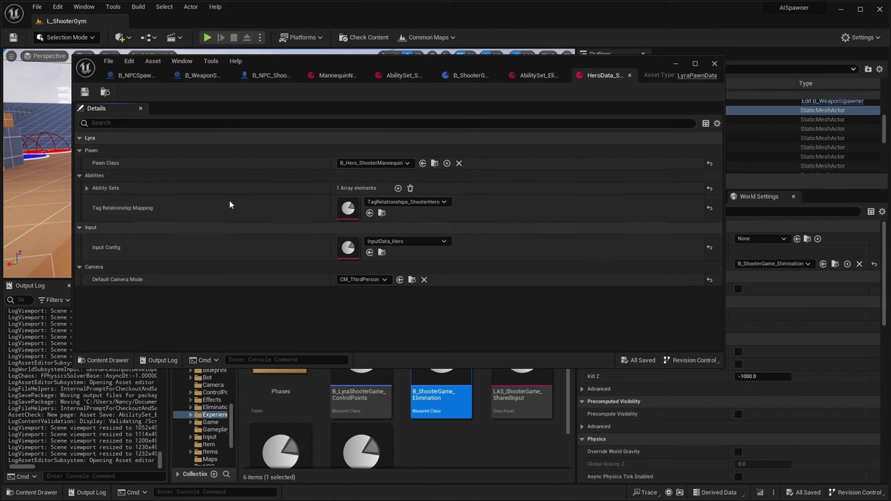
left_click(128, 193)
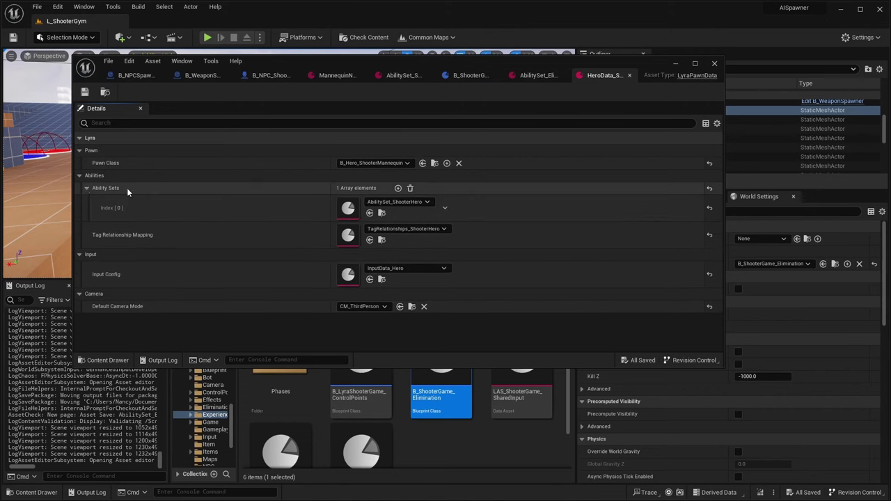
double_click(347, 210)
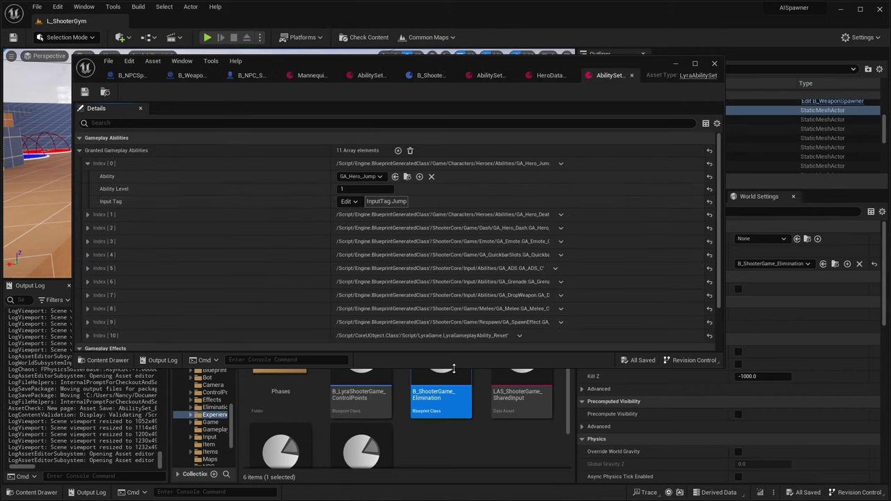
Add a granted gameplay ability to AbilitySet_ShooterHero, set it to GA_AutoRespawn, and save the asset
left_click_drag(453, 370, 453, 437)
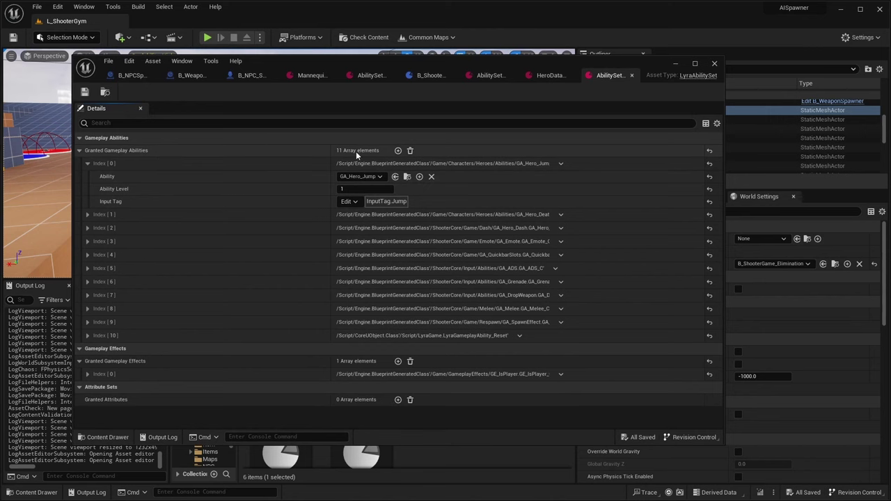
left_click(398, 151)
left_click(89, 348)
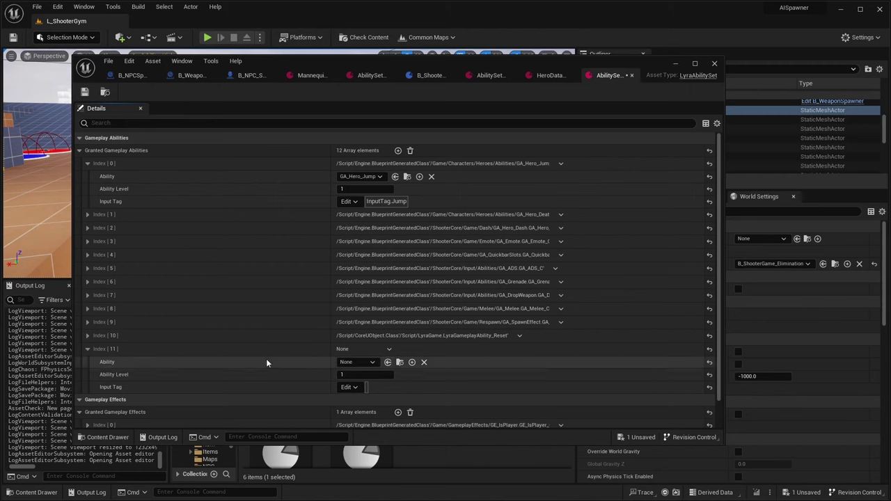
left_click(369, 362)
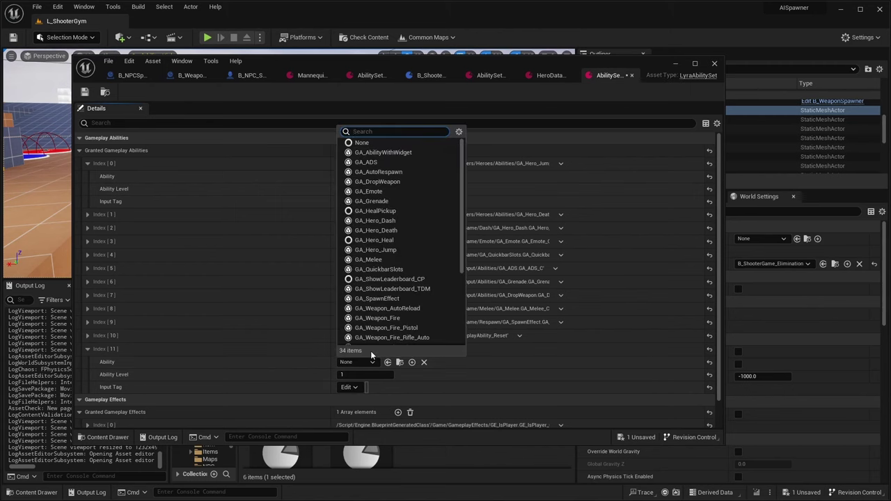
type("Respawn")
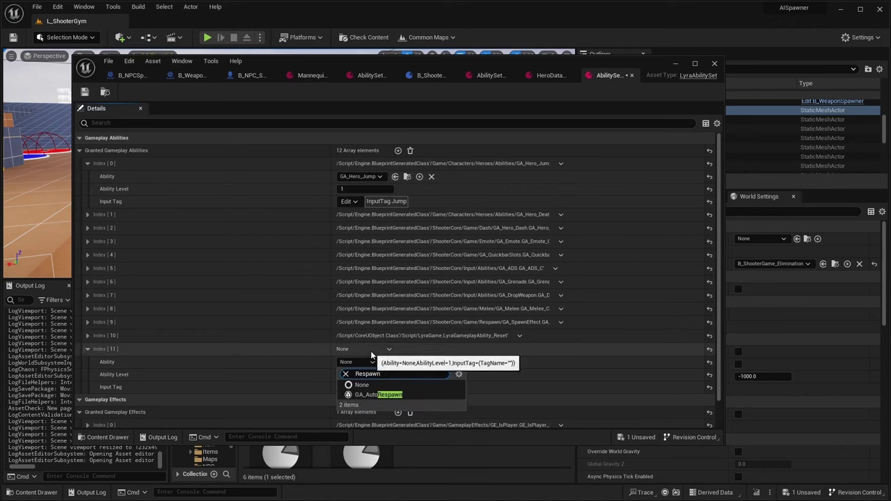
left_click(376, 395)
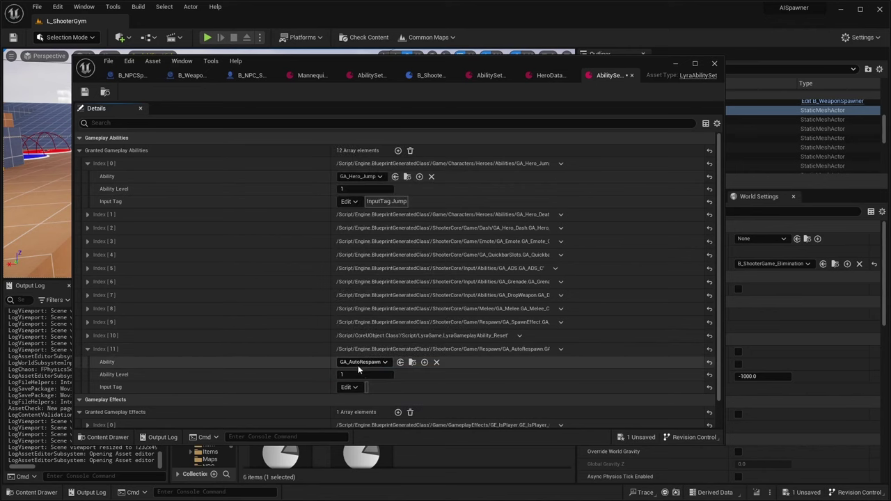
key("ctrl+s")
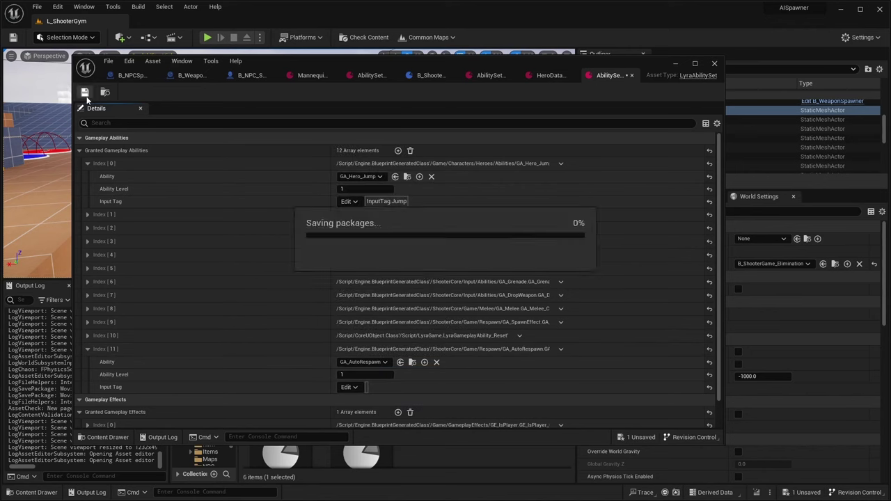
Clear the asset editor window away, enlarge the level viewport around the spawners, and start a play session
left_click_drag(611, 66, 890, 64)
left_click_drag(0, 148, 710, 77)
left_click(799, 78)
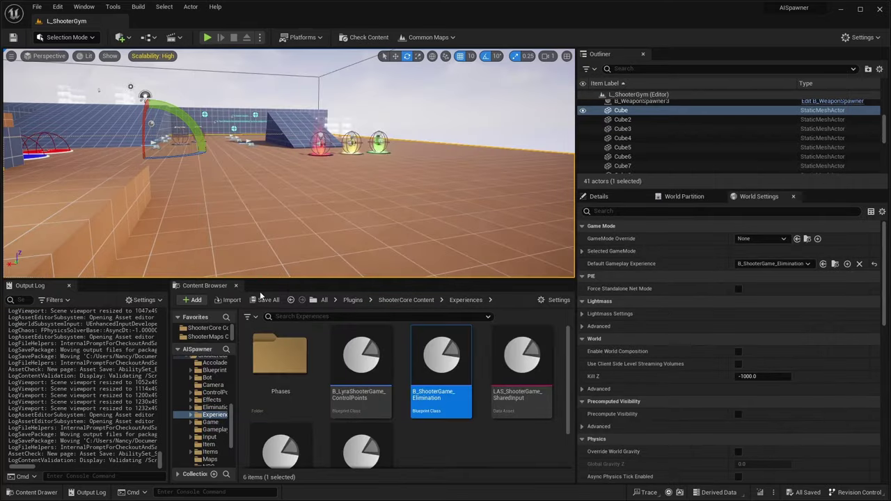
left_click_drag(320, 285, 322, 383)
right_click_drag(300, 175, 251, 183)
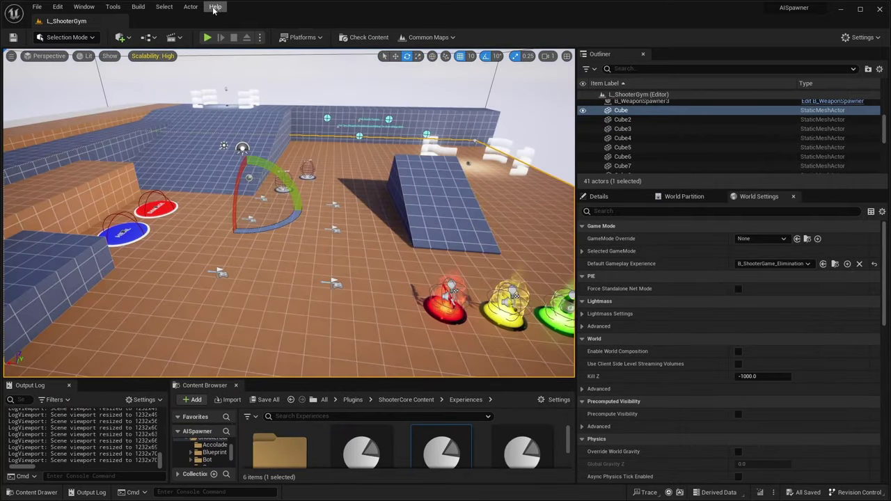
left_click_drag(578, 234, 719, 234)
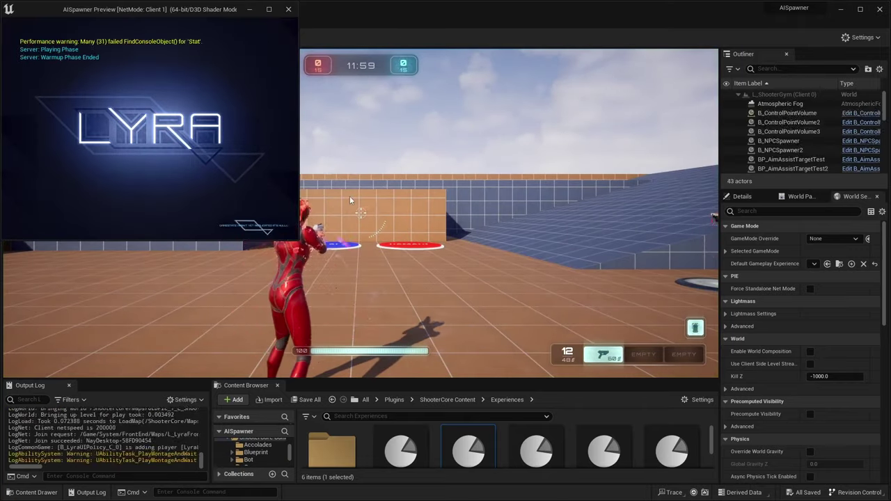
Fire the pistol once and move the red character across the arena towards the blue bot to observe the NPCs
left_click(408, 276)
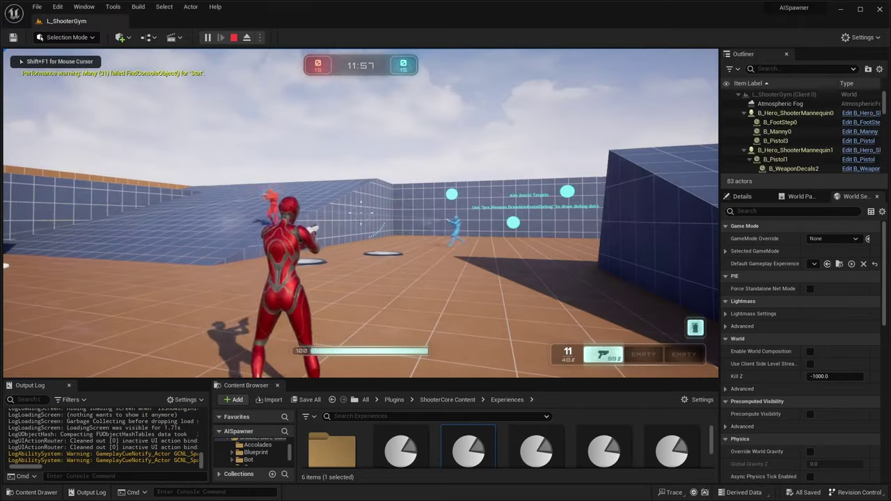
key("w")
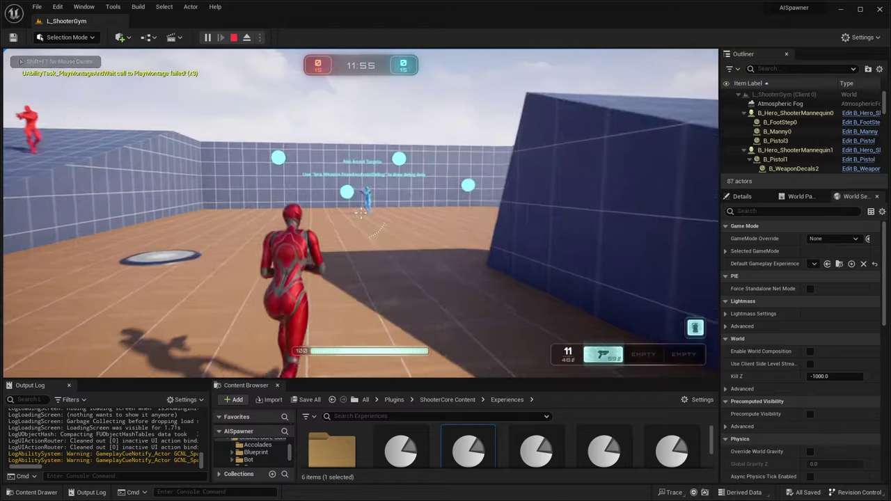
key("w")
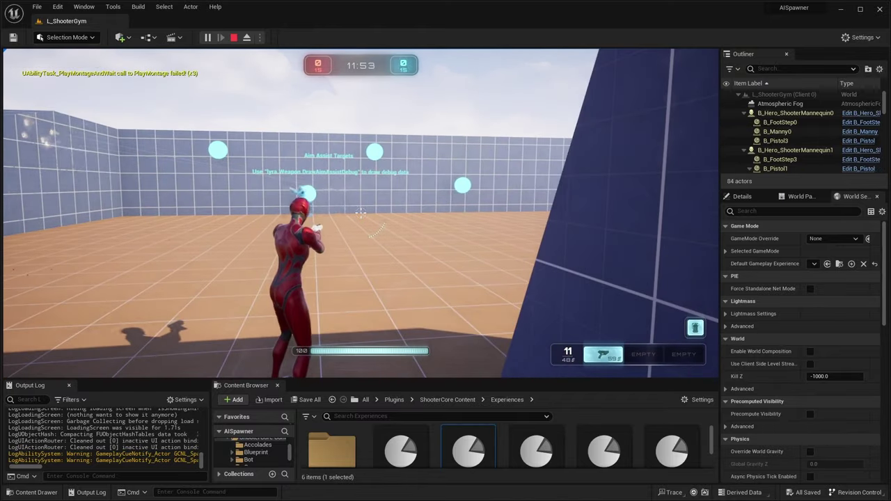
key("a")
key("s")
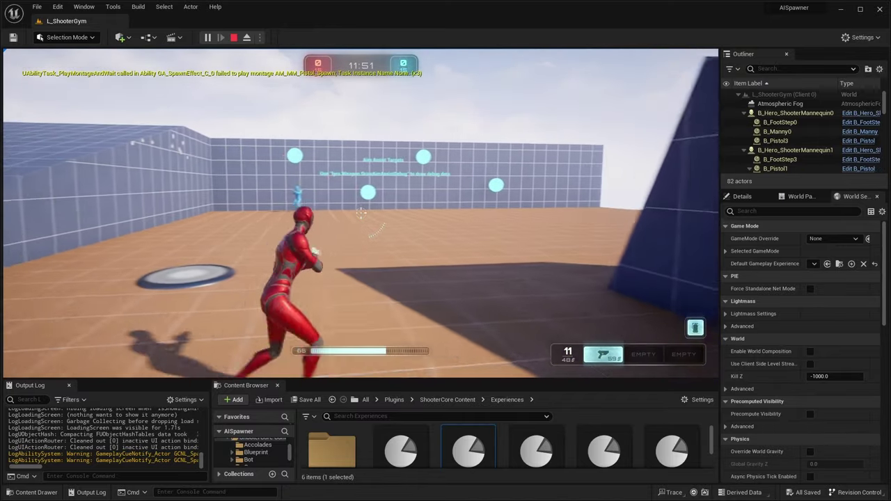
Show the gameplay debugger for the blue NPC, resuming execution from the code editor's break, and toggle debugger category 3
key("apostrophe")
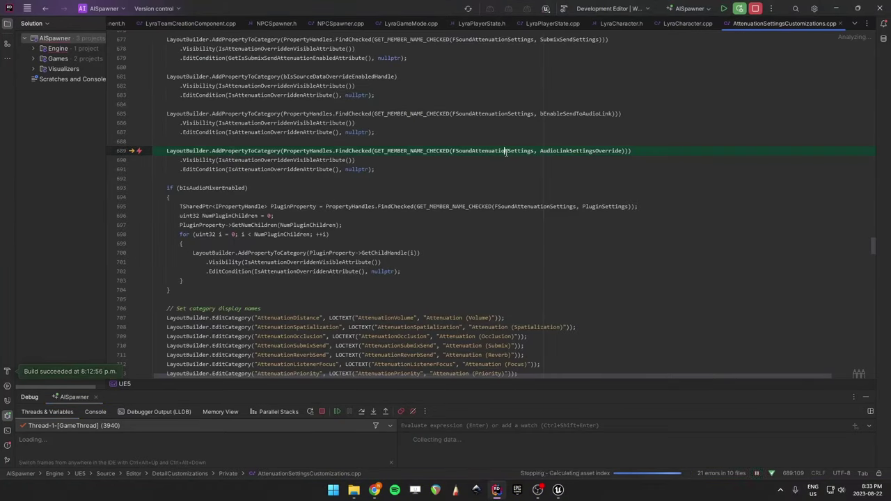
key("F5")
mouse_move(565, 493)
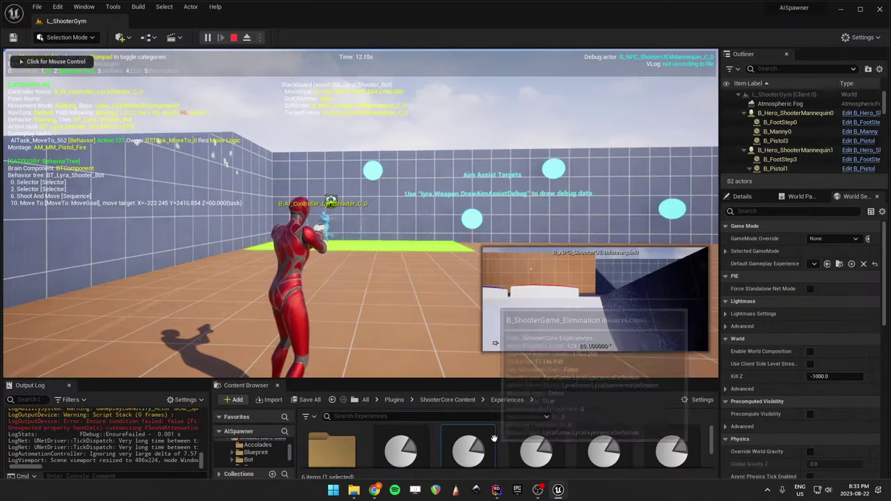
left_click(651, 444)
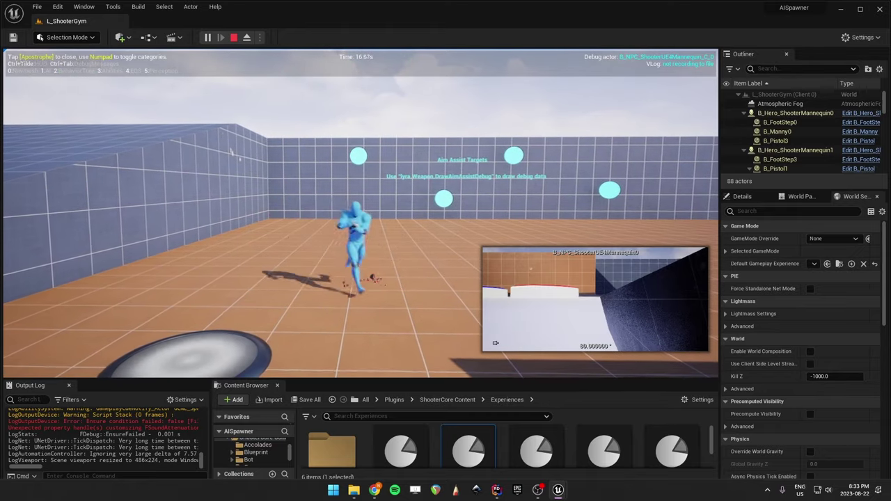
key("KP_3")
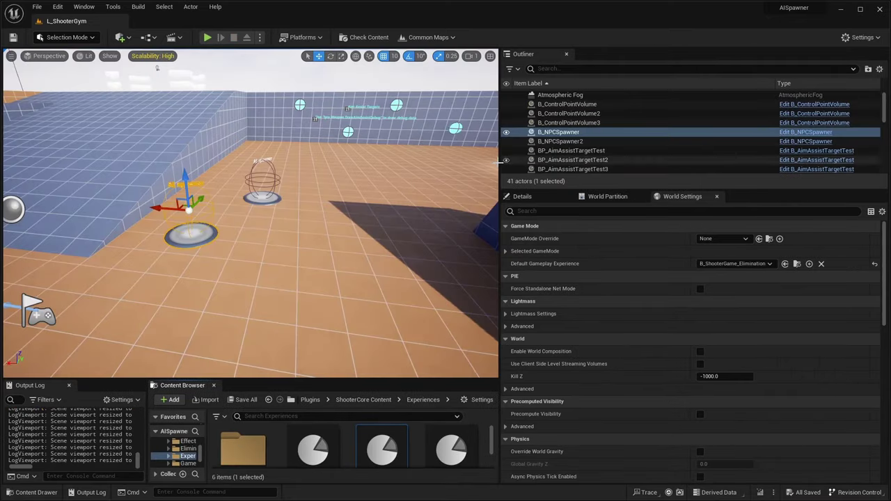
Open the level's default gameplay experience, B_ShooterGame_Elimination, in its editor and compile it
left_click_drag(529, 169, 574, 171)
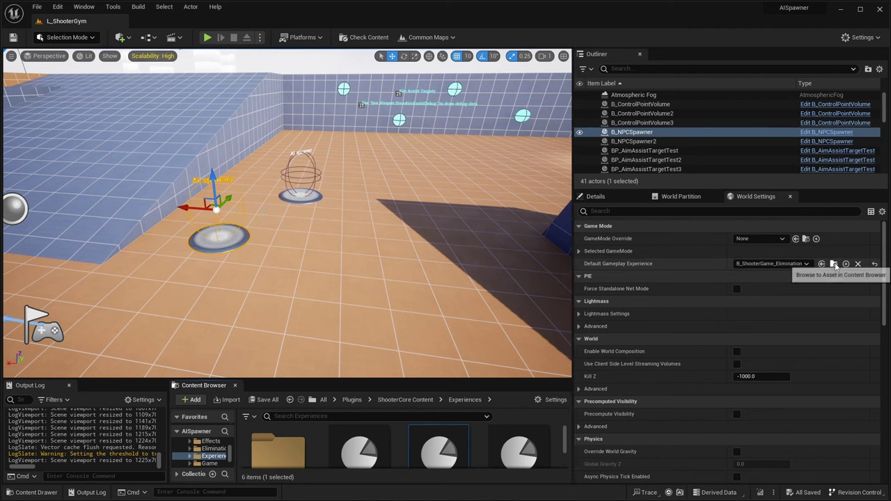
left_click_drag(404, 380, 424, 302)
double_click(439, 388)
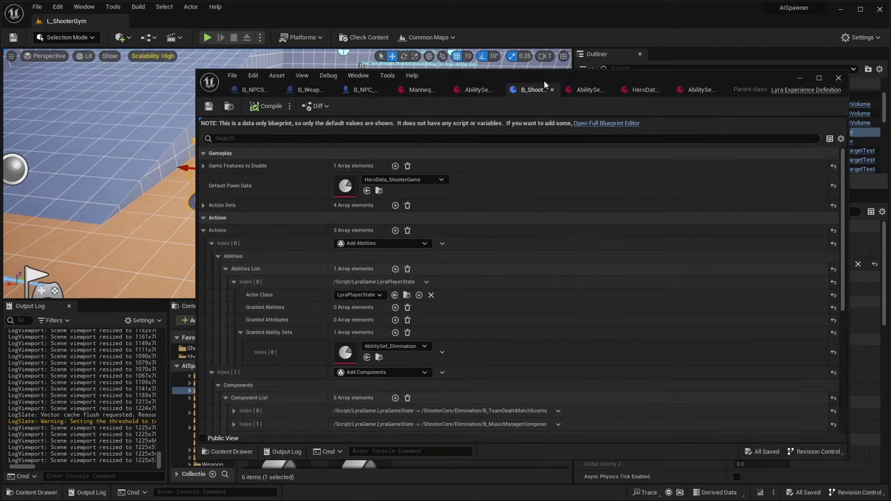
left_click_drag(529, 70, 533, 12)
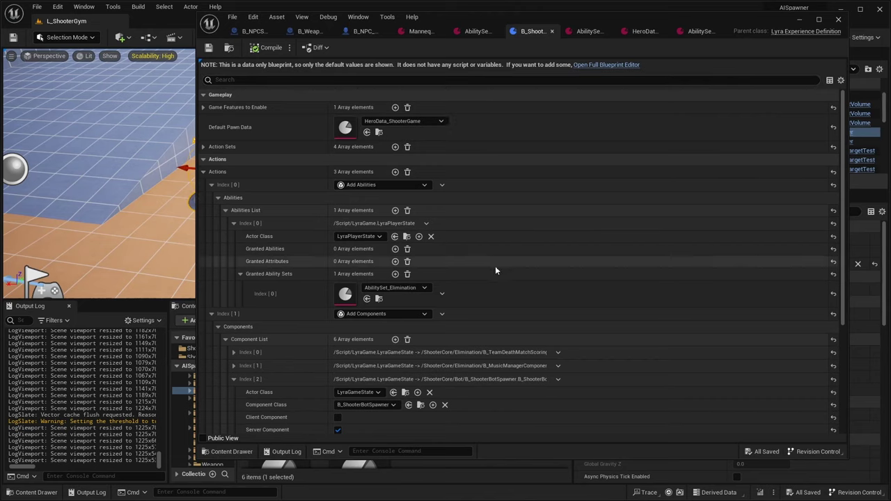
scroll(495, 266, "down", 2)
left_click(271, 48)
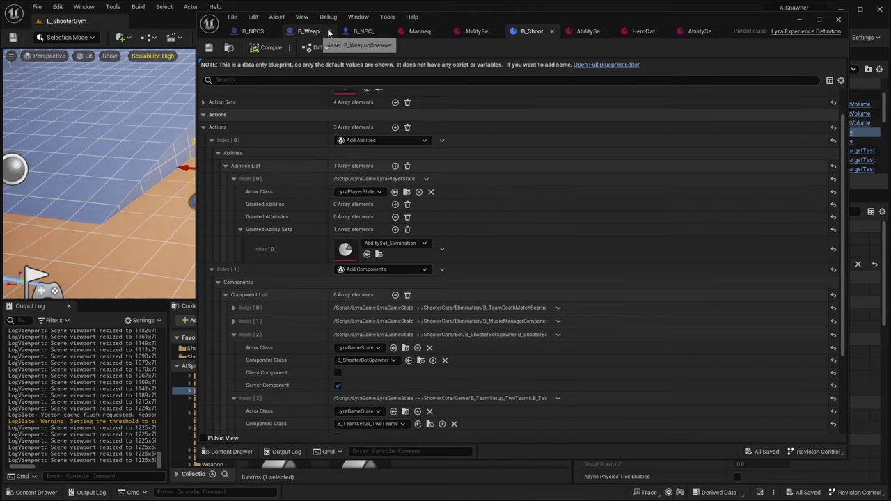
Locate and open the experience's B_ShooterBotSpawner component class, set Num Bots to Create to 2, then compile and save it
left_click(421, 361)
left_click_drag(402, 459, 402, 411)
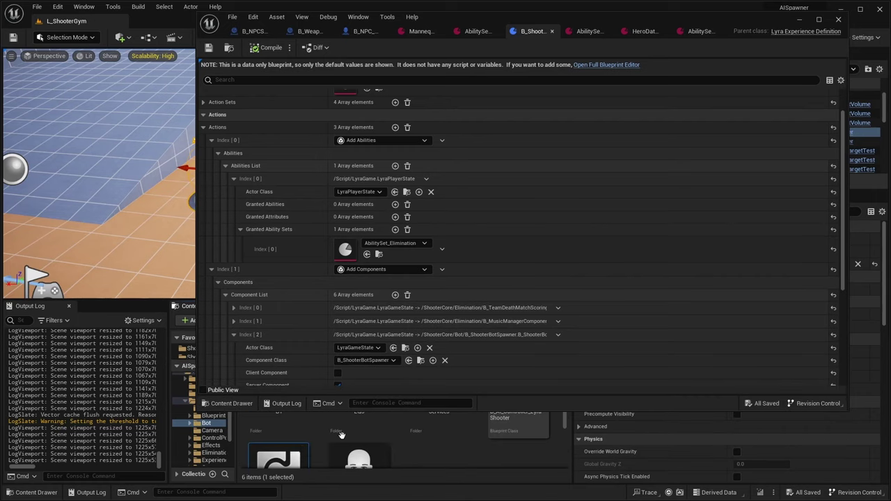
double_click(279, 461)
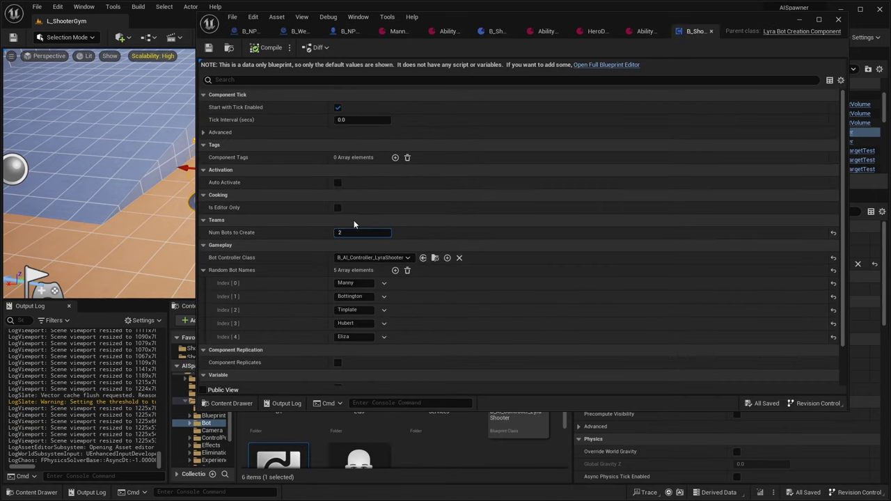
left_click(267, 48)
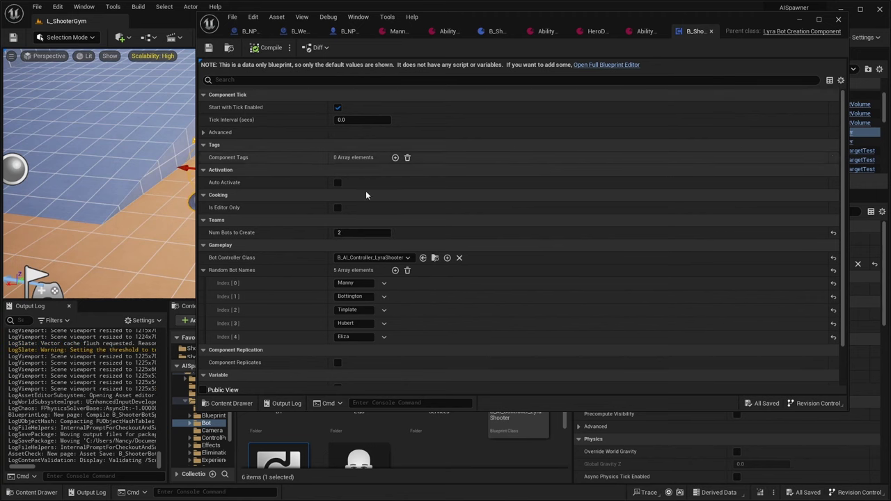
Clear the asset editor window away, set the Team ID of B_NPCSpawner2 to 2, and save the level
left_click_drag(766, 18, 726, 352)
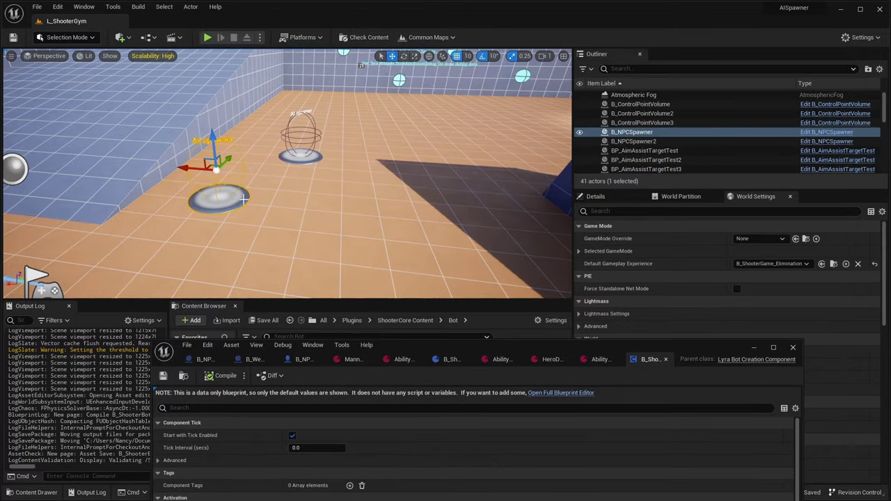
left_click_drag(608, 348, 174, 336)
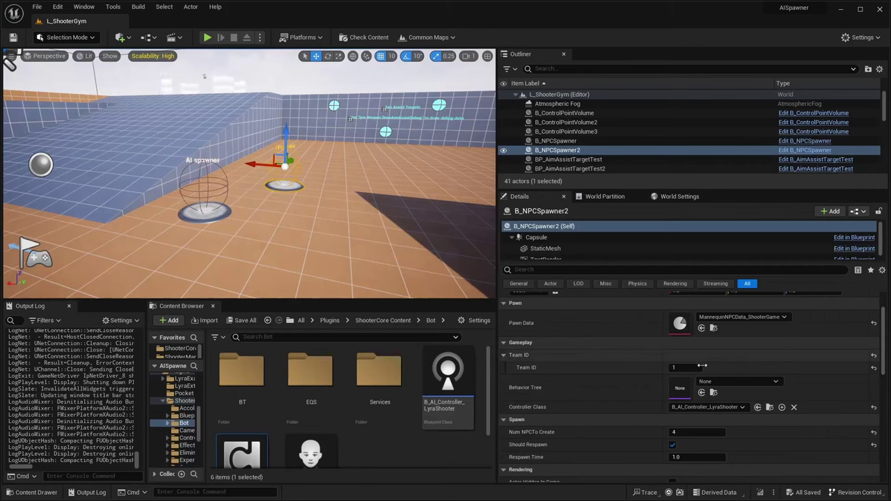
left_click(680, 368)
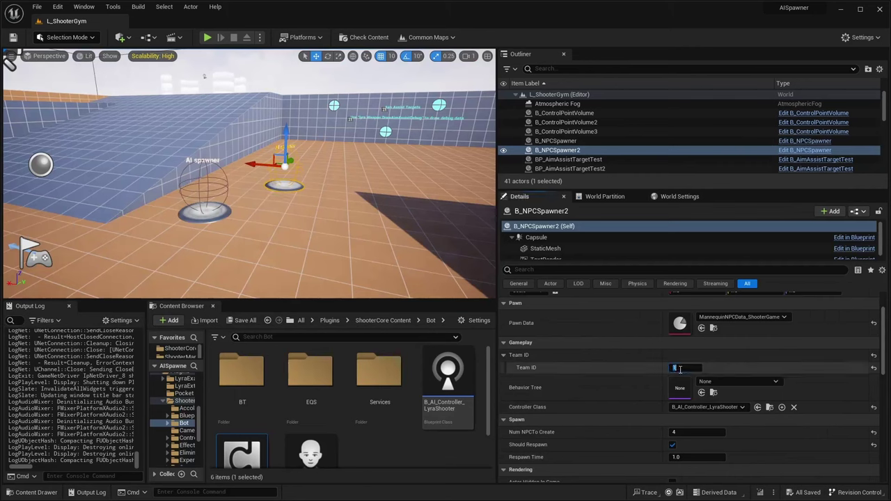
key("Return")
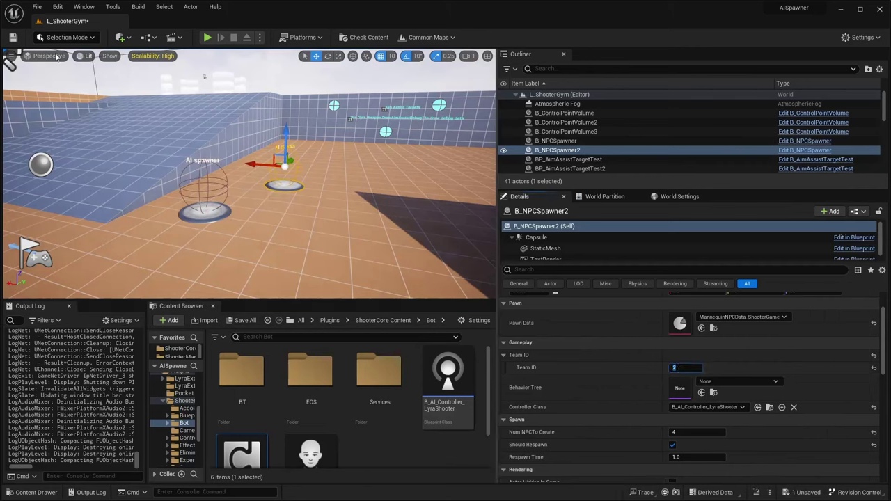
left_click(13, 38)
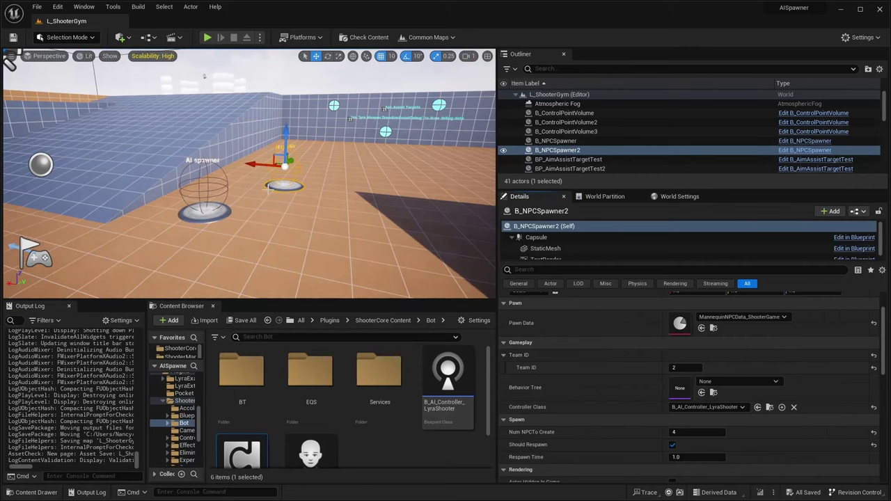
Enlarge the level viewport with the player starts in view and start a play session
key("s")
right_click_drag(268, 189, 414, 190)
key("s")
key("a")
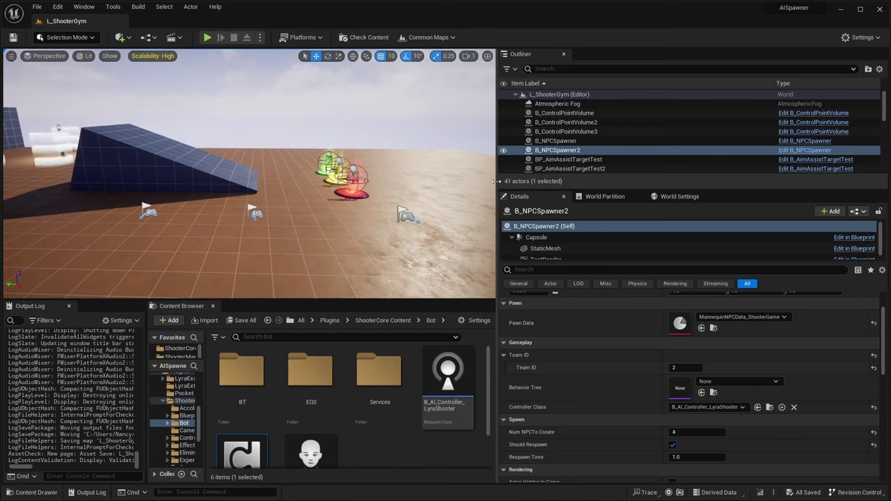
left_click_drag(497, 181, 731, 183)
left_click(456, 297)
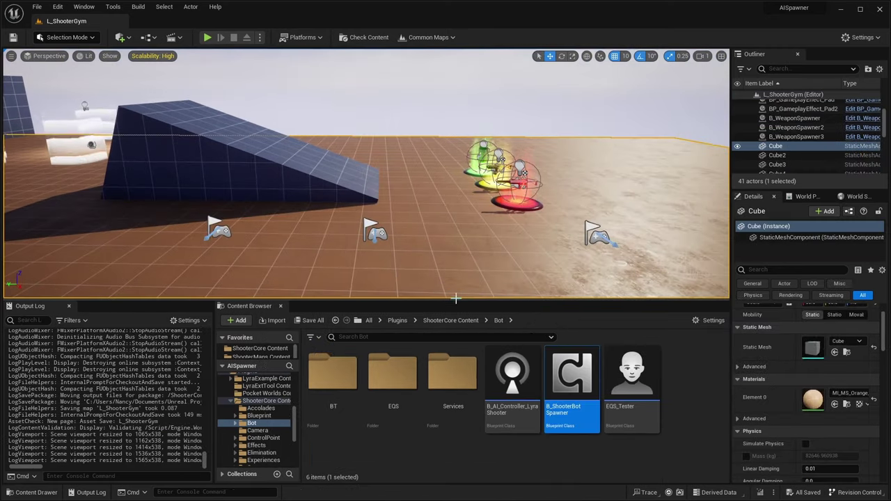
left_click_drag(451, 300, 451, 395)
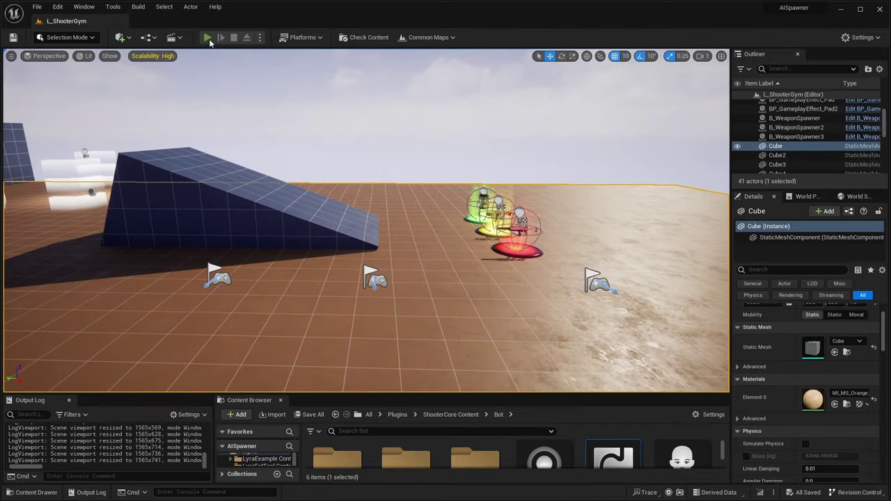
left_click(208, 37)
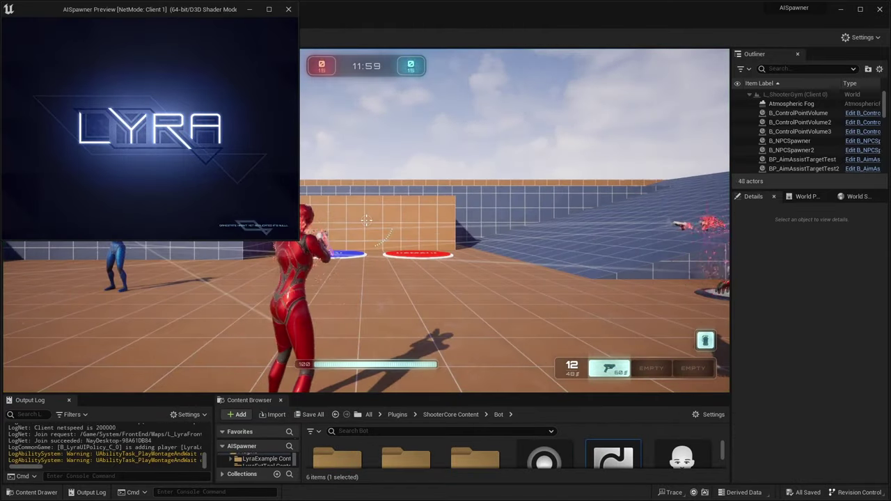
Take control of the red character and move it towards the blue NPCs to observe the team fight
left_click(362, 223)
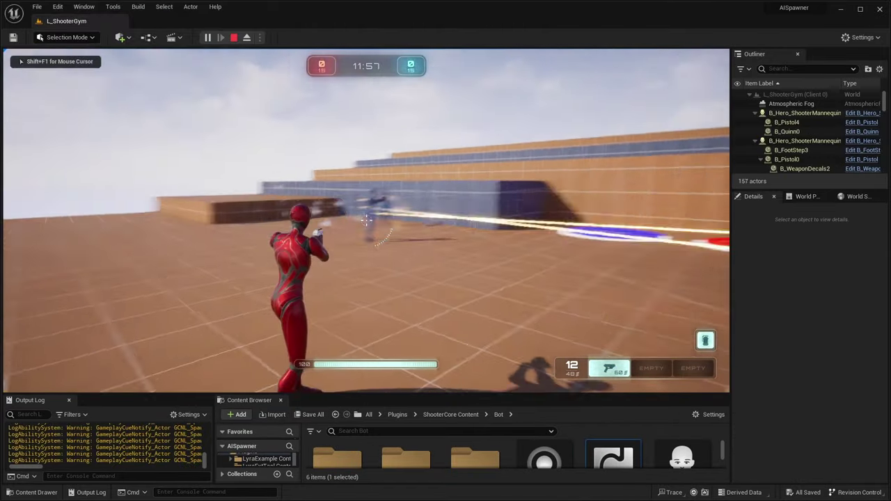
key("w")
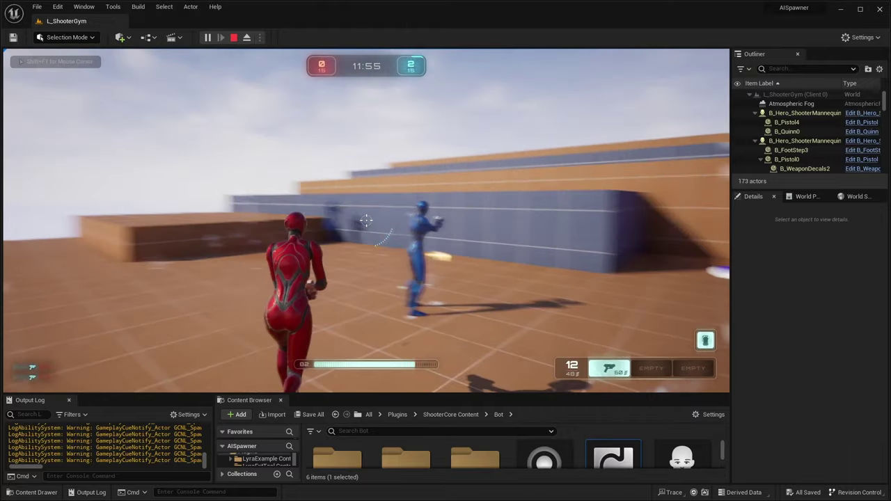
key("w")
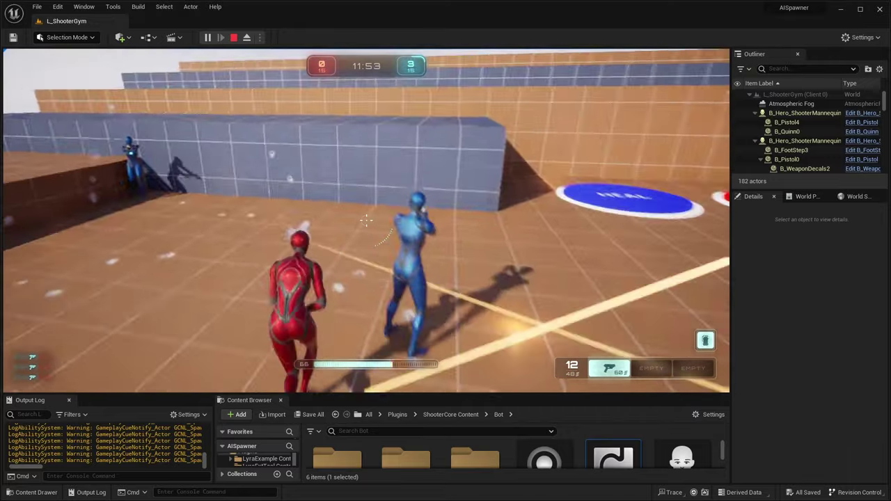
key("w")
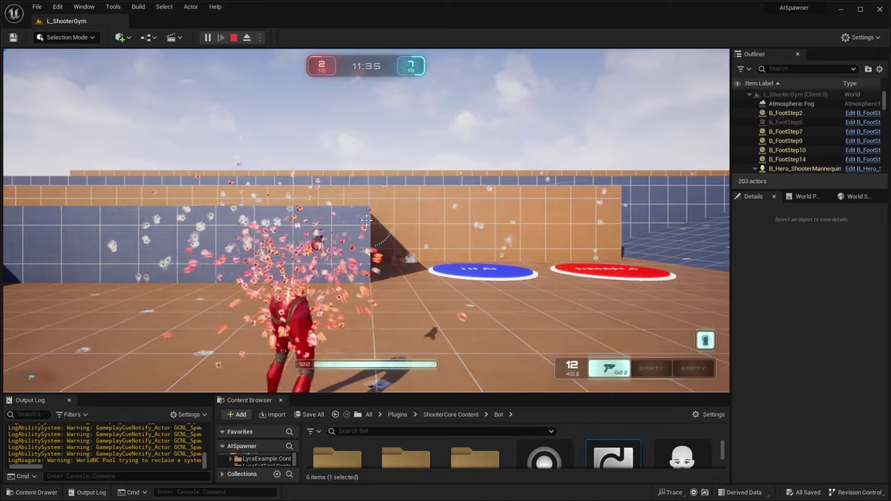
Show the play session fullscreen and move the blue character through the arena to observe both teams
key("F11")
left_click(446, 251)
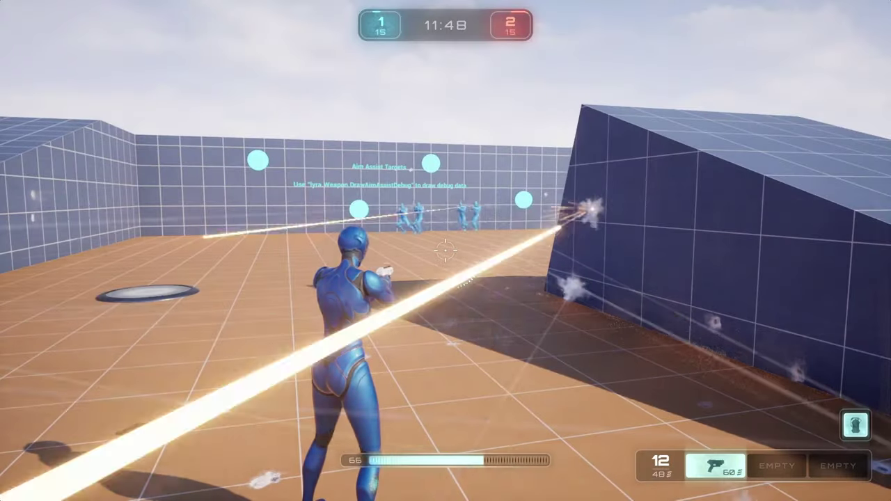
key("w")
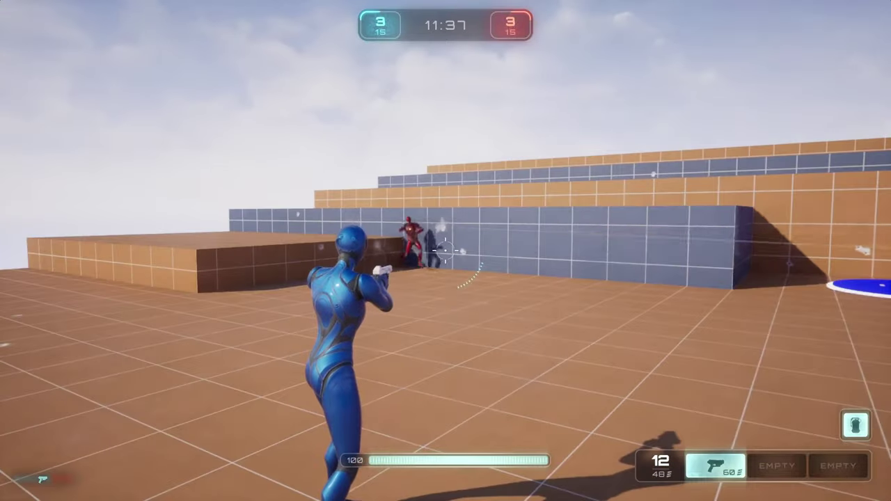
Fire the pistol repeatedly at the red NPC beside the low wall to test combat and respawning
left_click(446, 250)
left_click(446, 251)
left_click(445, 251)
left_click(446, 251)
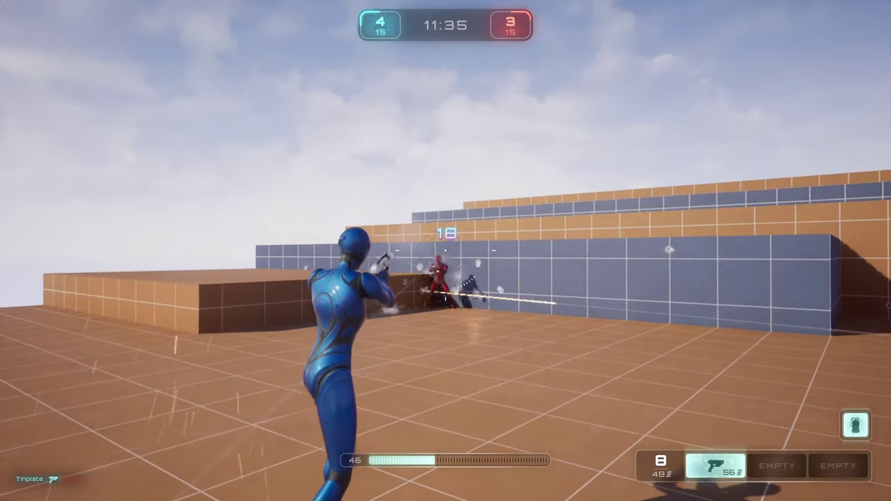
left_click(445, 251)
left_click(445, 251)
left_click(446, 251)
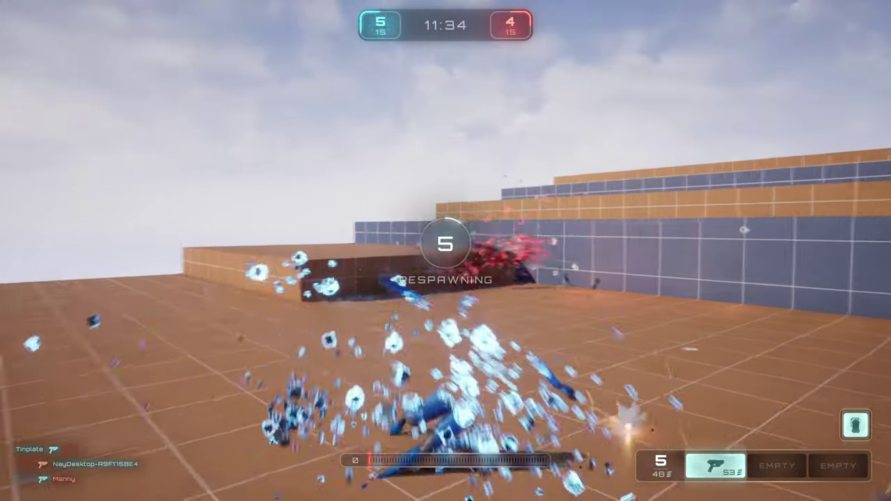